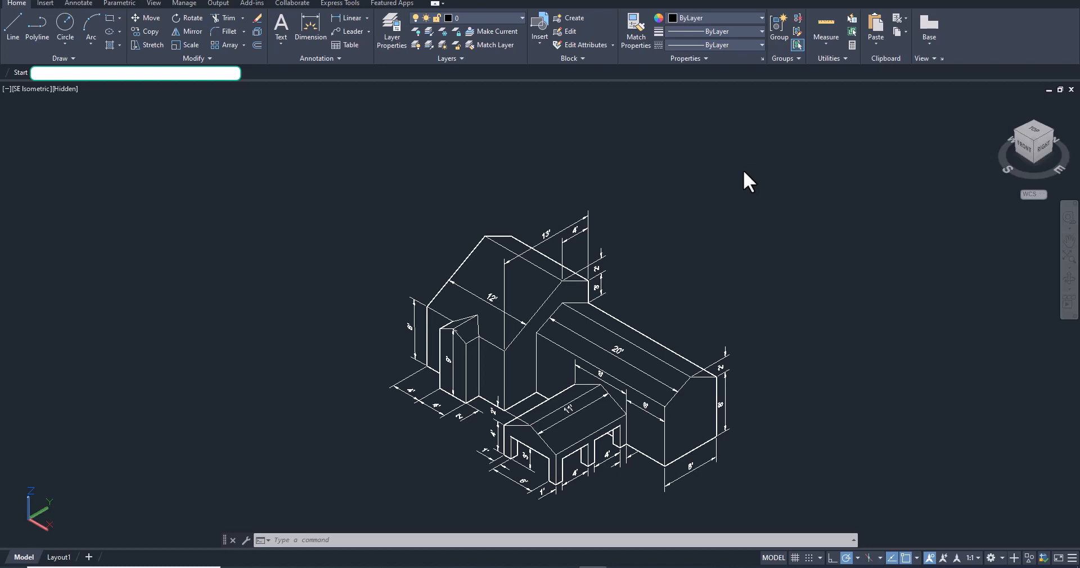
Set the uniform background colour of the 3D parallel projection context to White in the drawing window colours.
{"action": "right_click", "coordinate": [670, 167]}
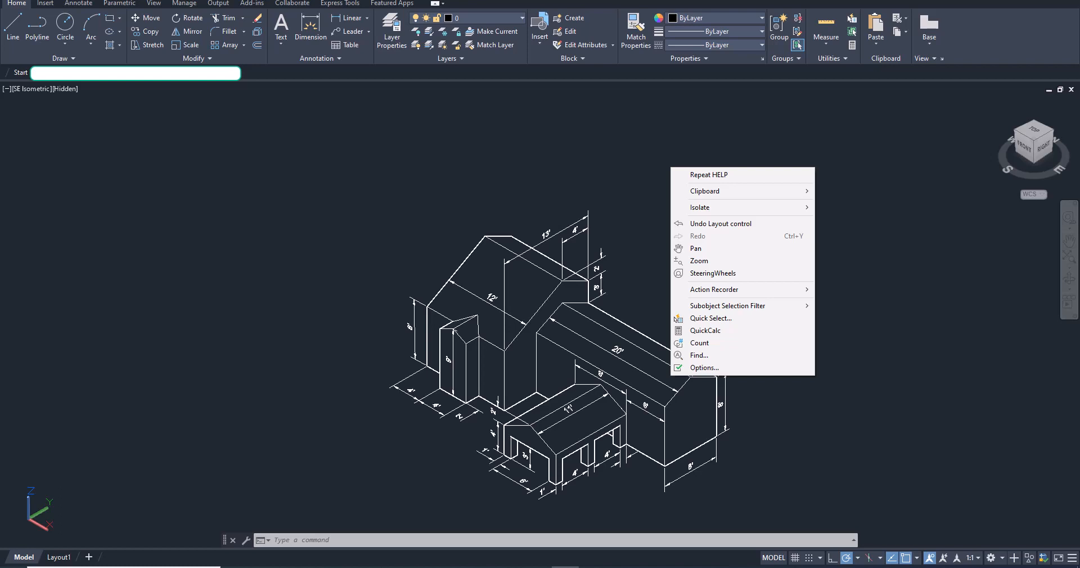
{"action": "left_click", "coordinate": [749, 368]}
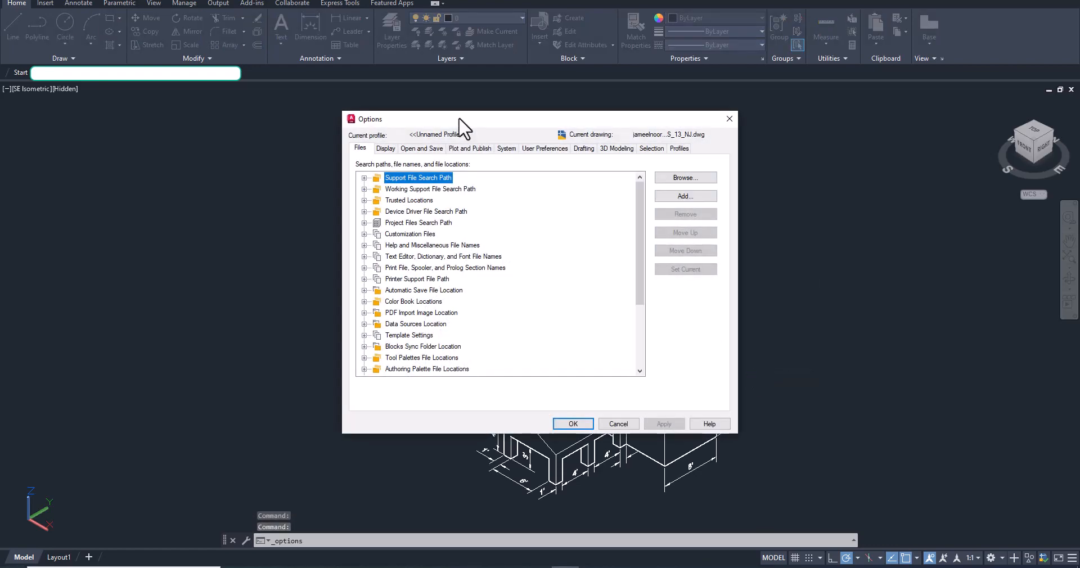
{"action": "left_click", "coordinate": [385, 148]}
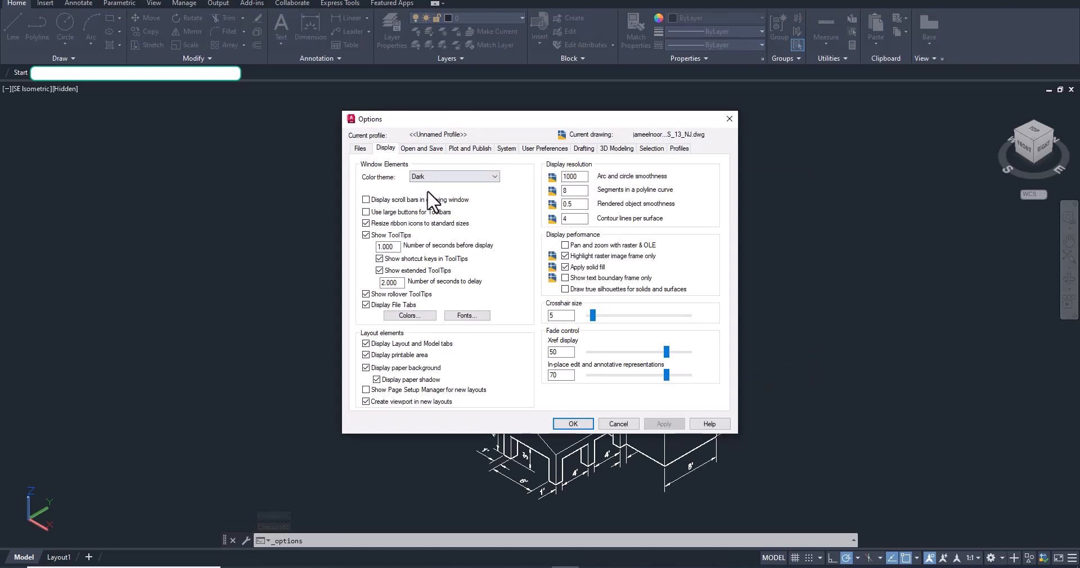
{"action": "left_click", "coordinate": [413, 318]}
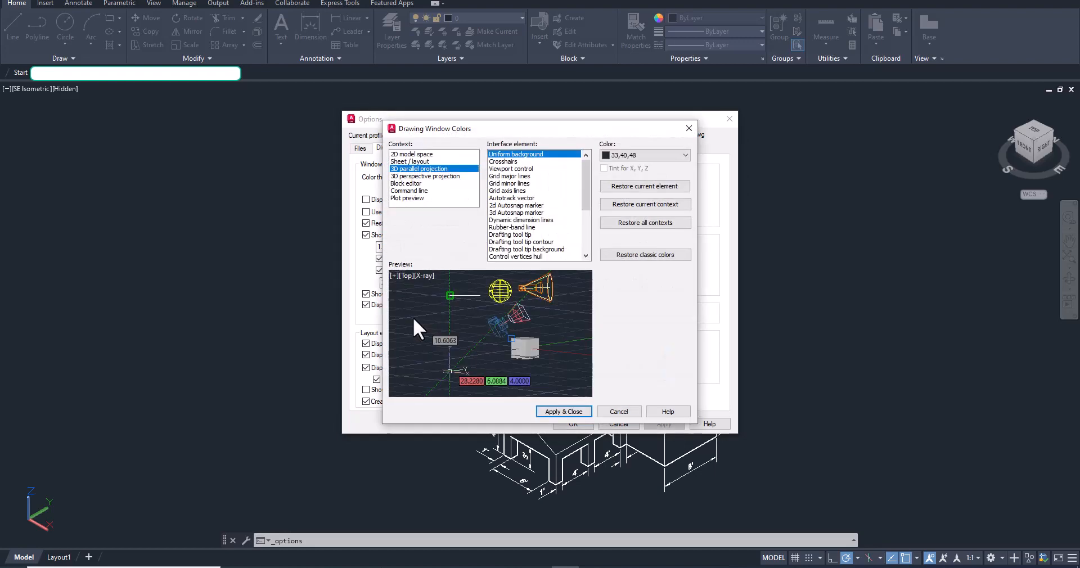
{"action": "left_click", "coordinate": [683, 155]}
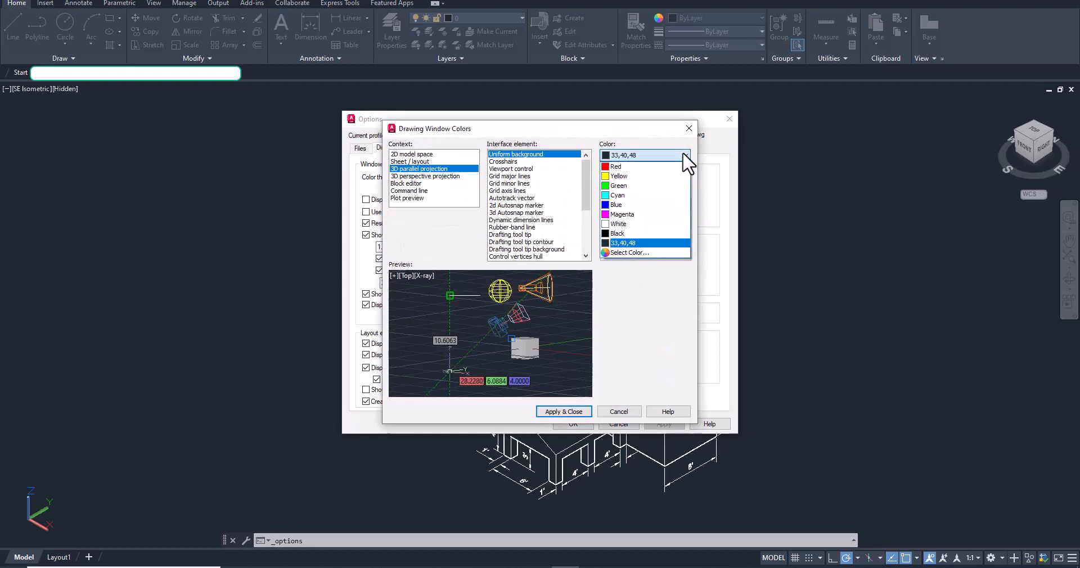
{"action": "left_click", "coordinate": [635, 225]}
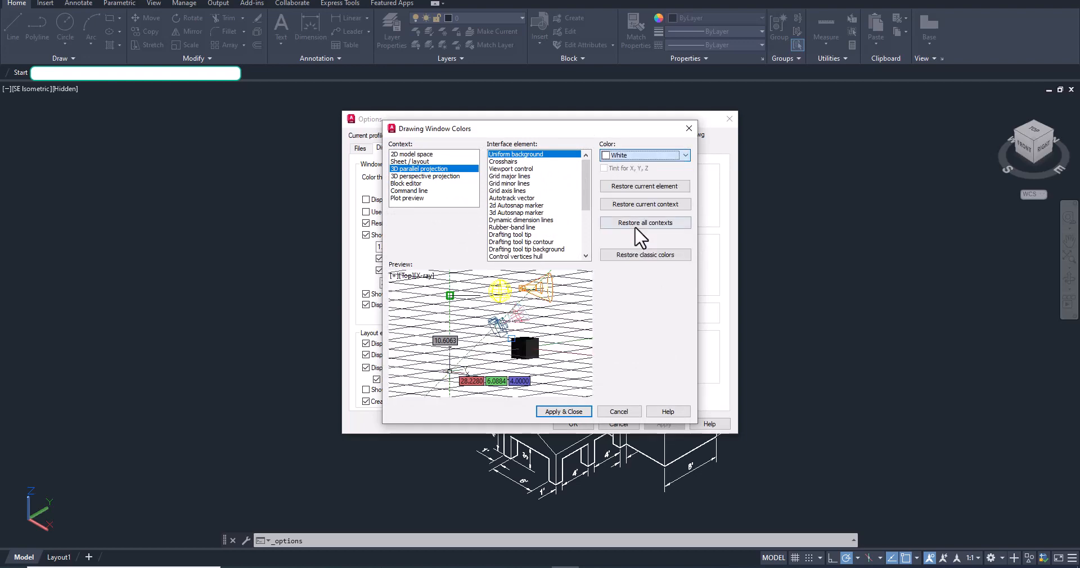
{"action": "left_click", "coordinate": [579, 412]}
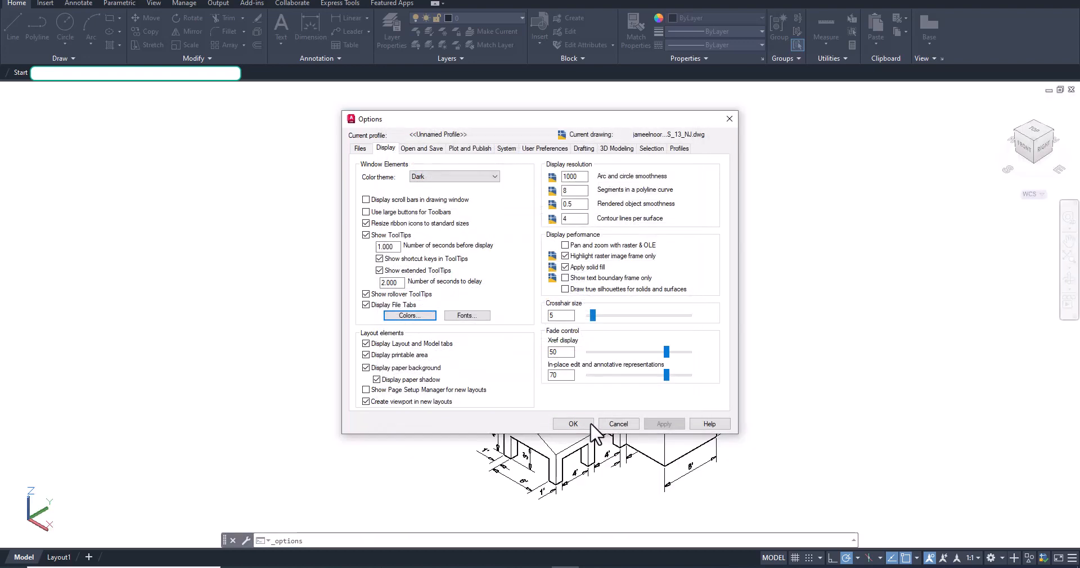
{"action": "left_click", "coordinate": [584, 424]}
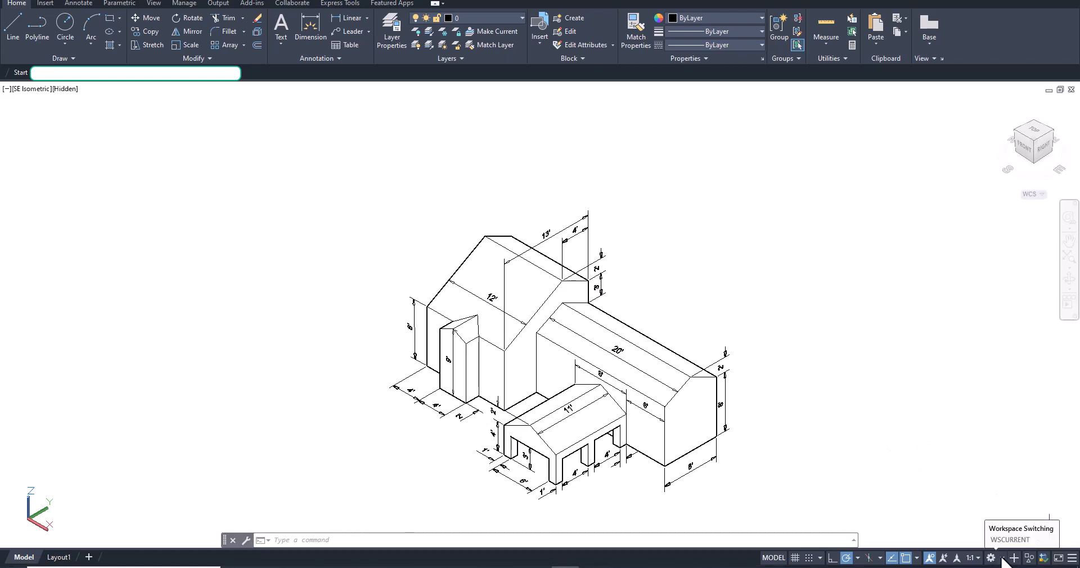
Switch to the 3D Modeling workspace and display the house model in the Realistic visual style.
{"action": "left_click", "coordinate": [1002, 558]}
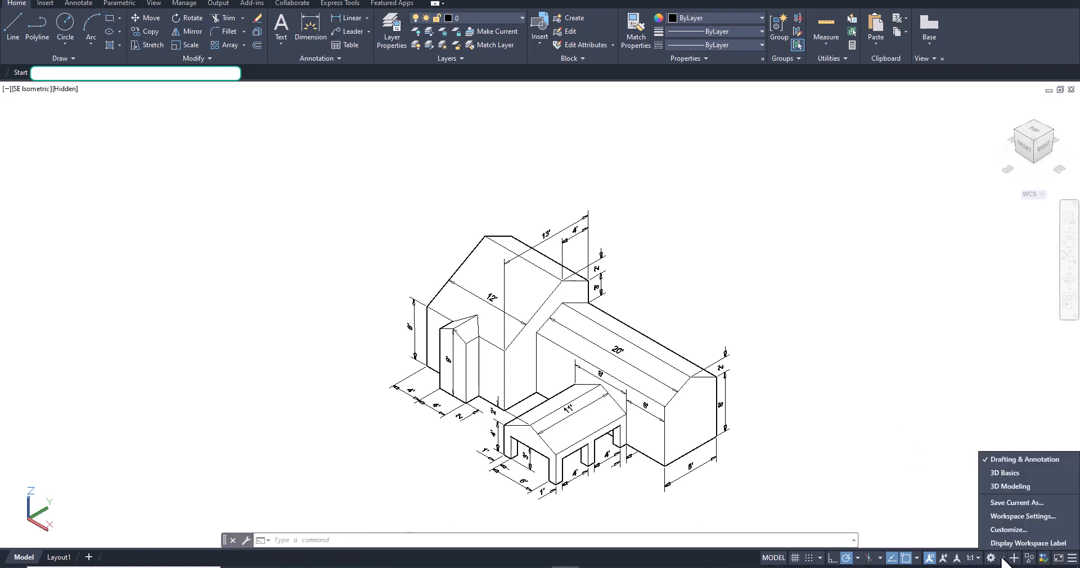
{"action": "left_click", "coordinate": [1043, 487]}
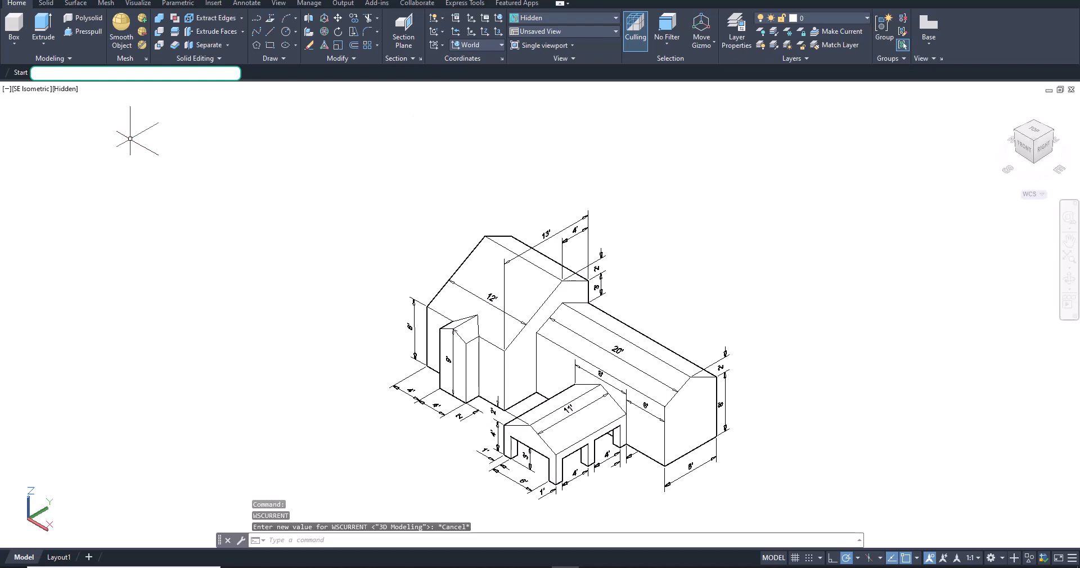
{"action": "left_click", "coordinate": [66, 88]}
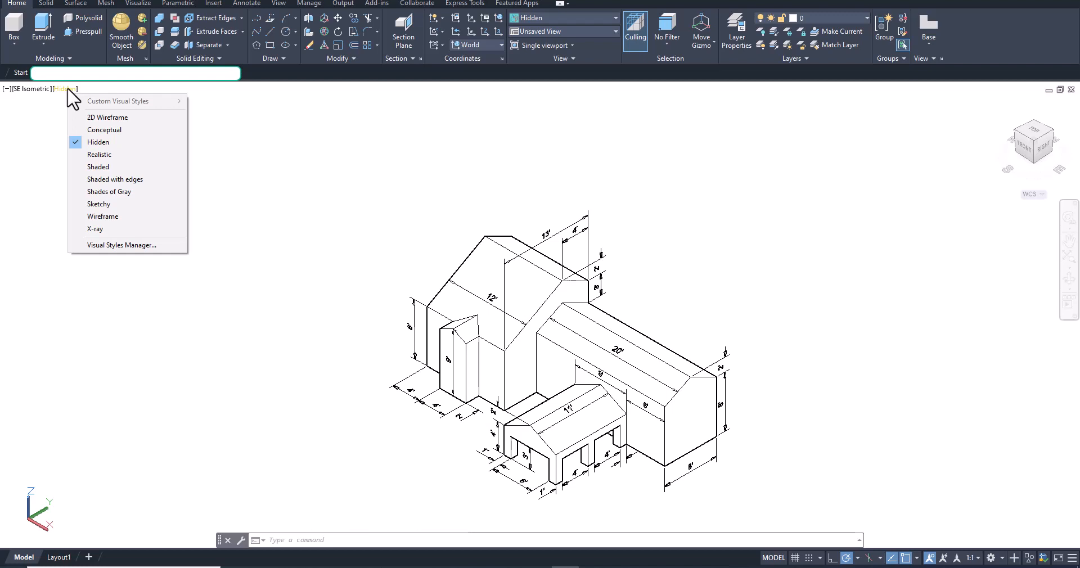
{"action": "left_click", "coordinate": [124, 154]}
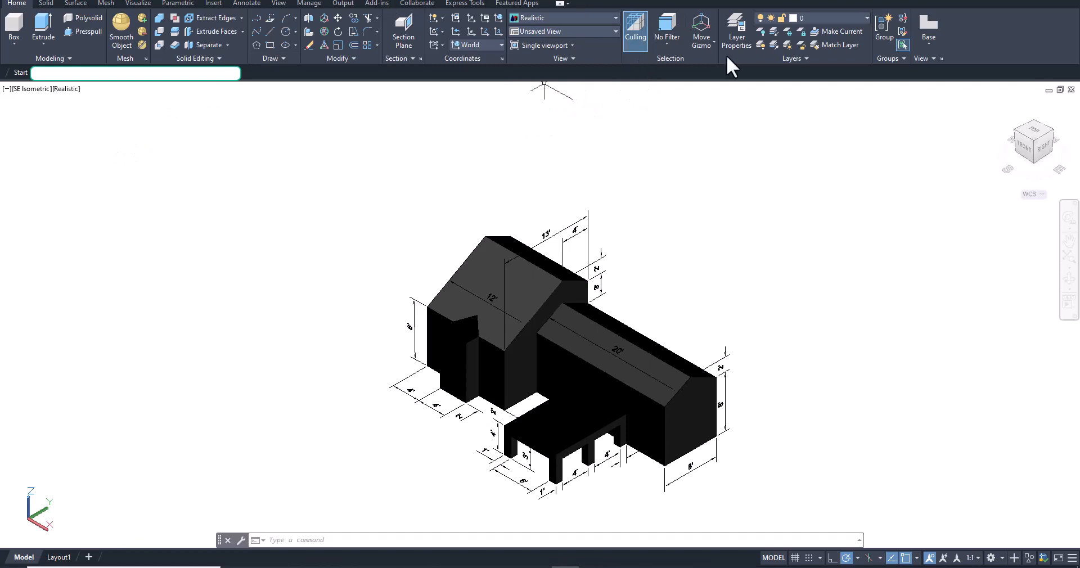
{"action": "left_click", "coordinate": [865, 23]}
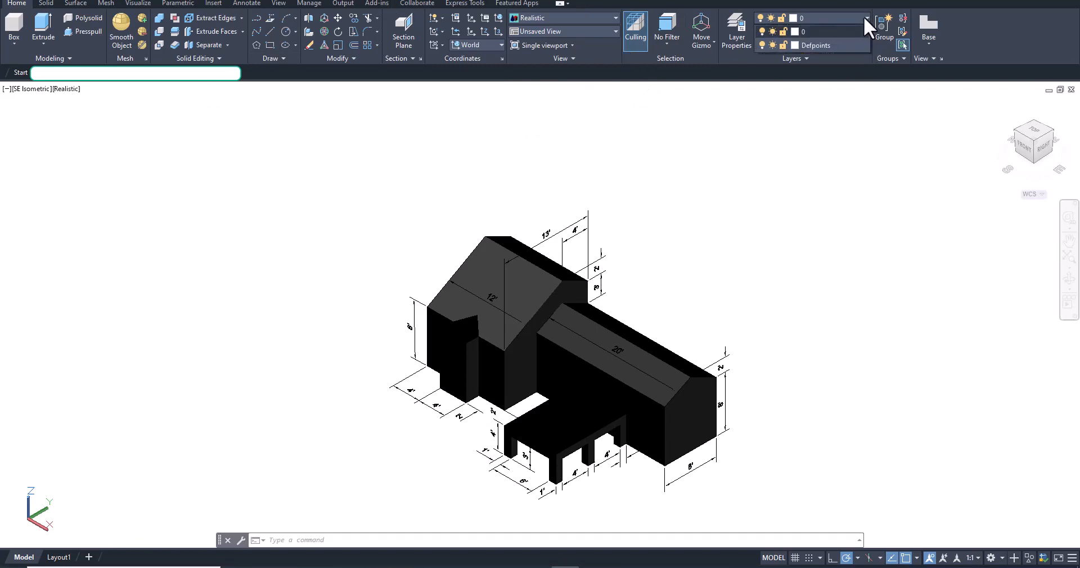
{"action": "left_click", "coordinate": [624, 264]}
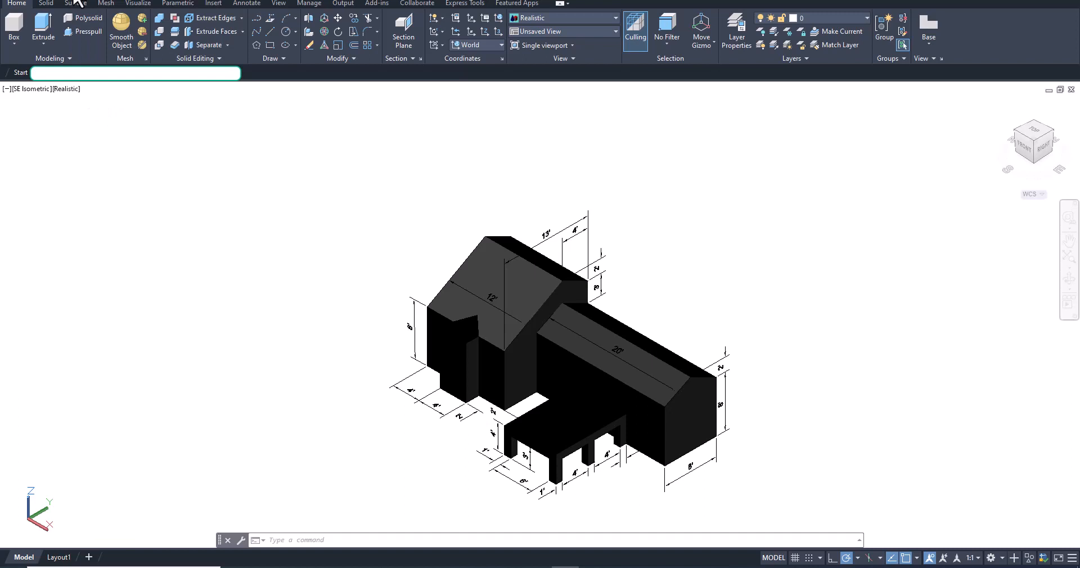
Save the drawing under the new name "Assignment 14 materials" in the Documents folder as an AutoCAD 2018 drawing.
{"action": "left_click", "coordinate": [77, 4]}
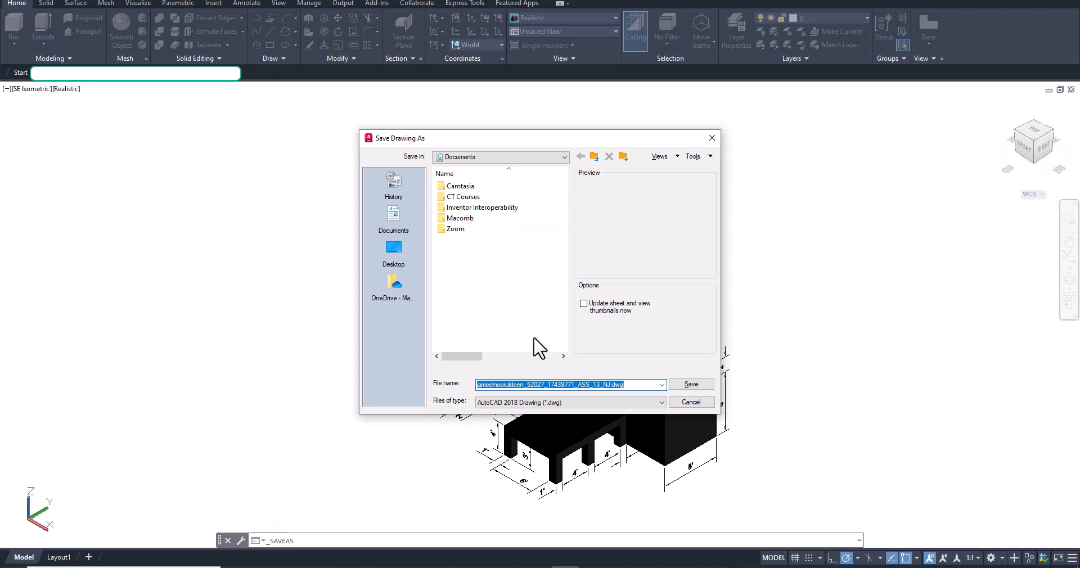
{"action": "type", "text": "Assign"}
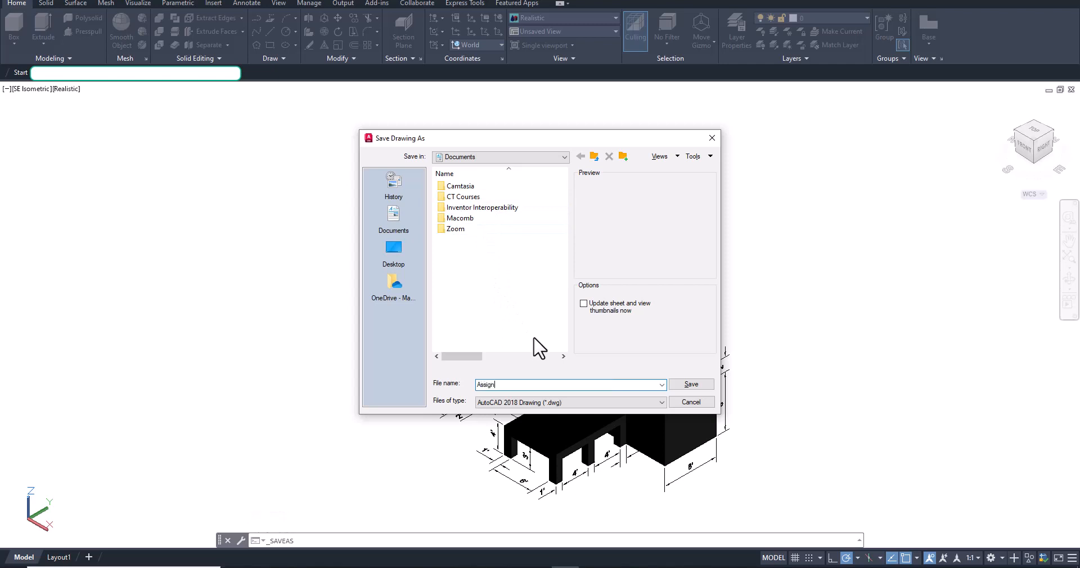
{"action": "type", "text": "ment 14 materials"}
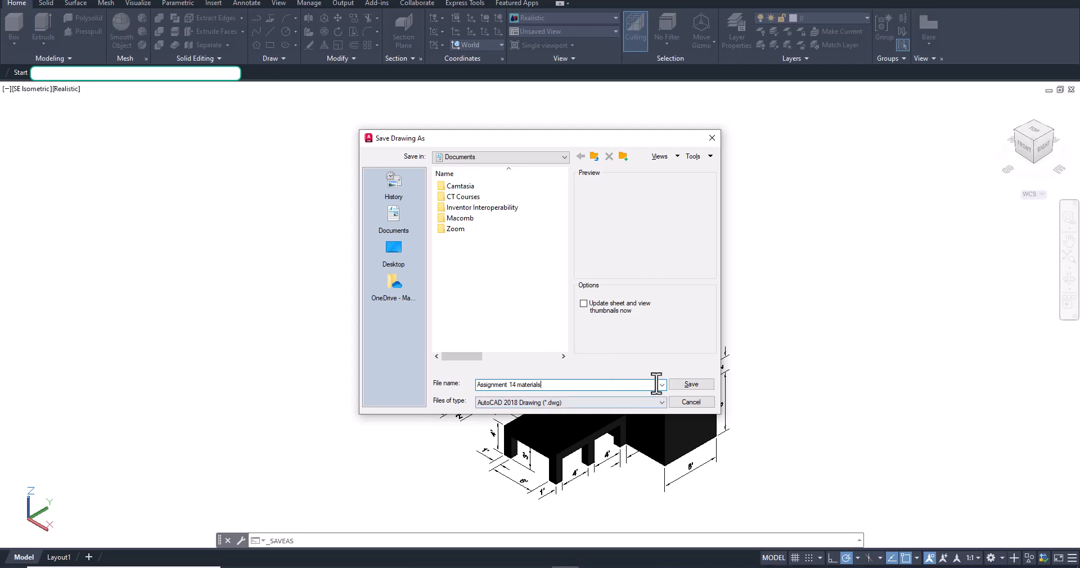
{"action": "left_click", "coordinate": [703, 382]}
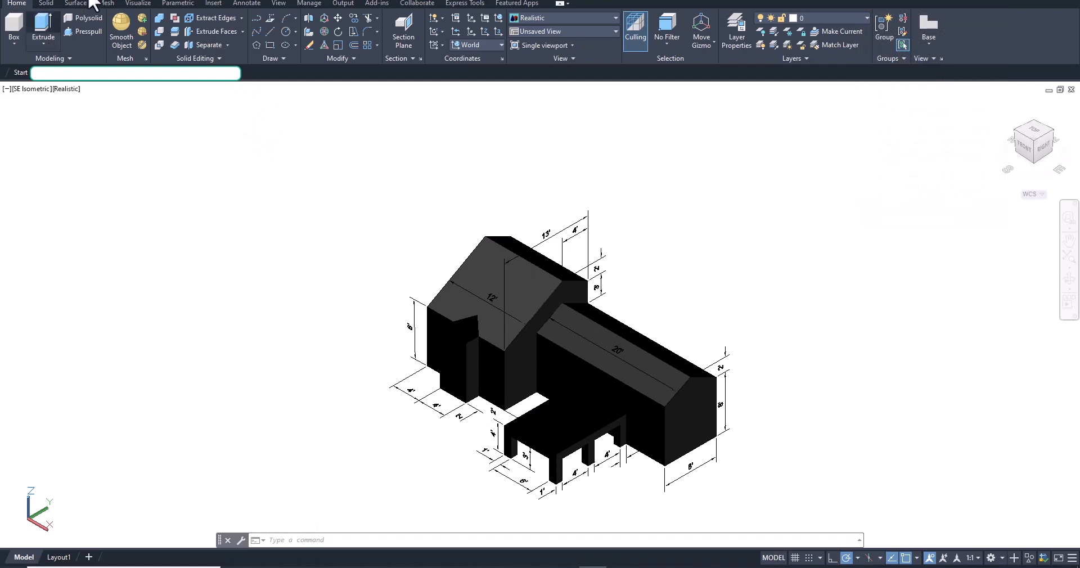
Open the Materials Browser, move it closer to the house model and widen its list of library materials.
{"action": "left_click", "coordinate": [141, 3]}
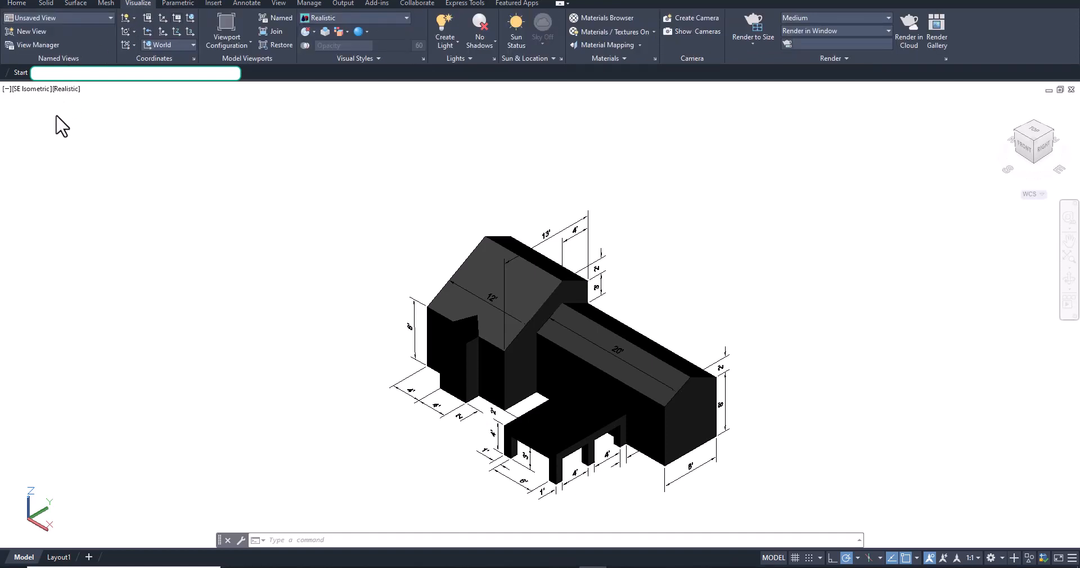
{"action": "left_click", "coordinate": [605, 18]}
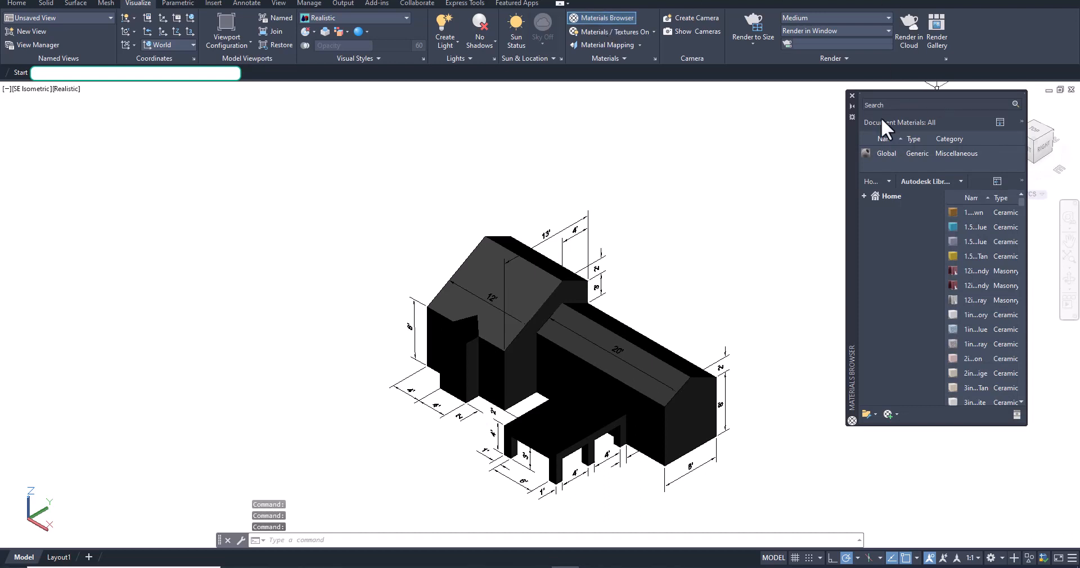
{"action": "left_click_drag", "start_coordinate": [848, 156], "coordinate": [752, 167]}
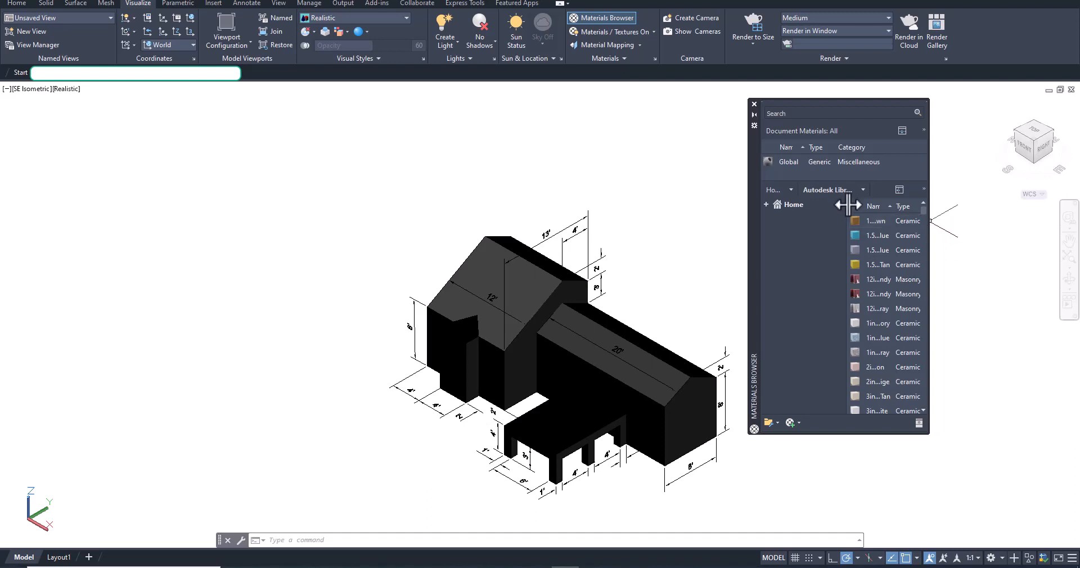
{"action": "left_click_drag", "start_coordinate": [848, 206], "coordinate": [816, 207]}
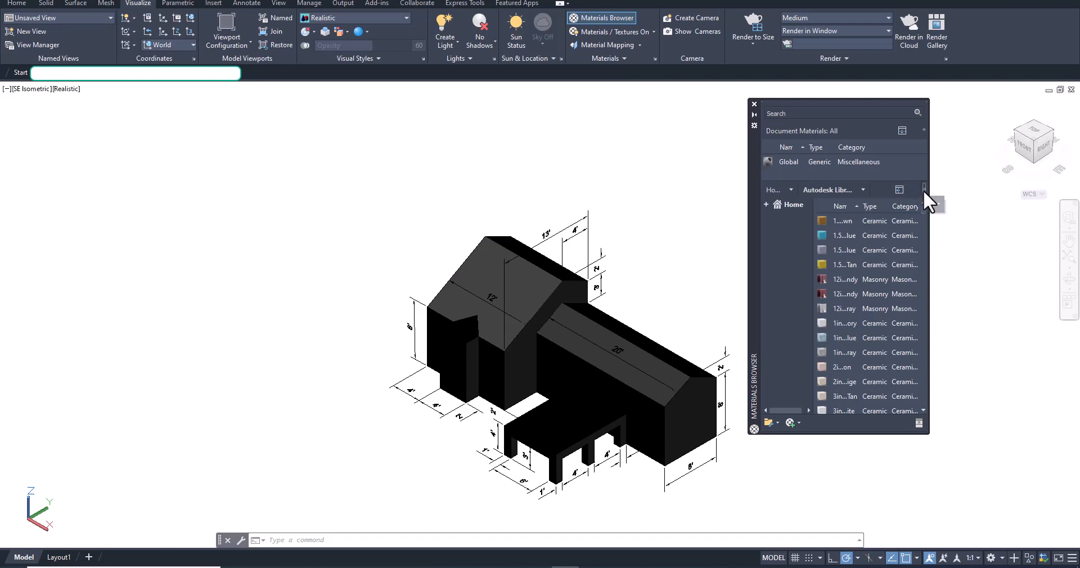
Show the Autodesk Library materials in Thumbnail View and widen the Materials Browser to fit four thumbnails per row.
{"action": "left_click", "coordinate": [938, 203]}
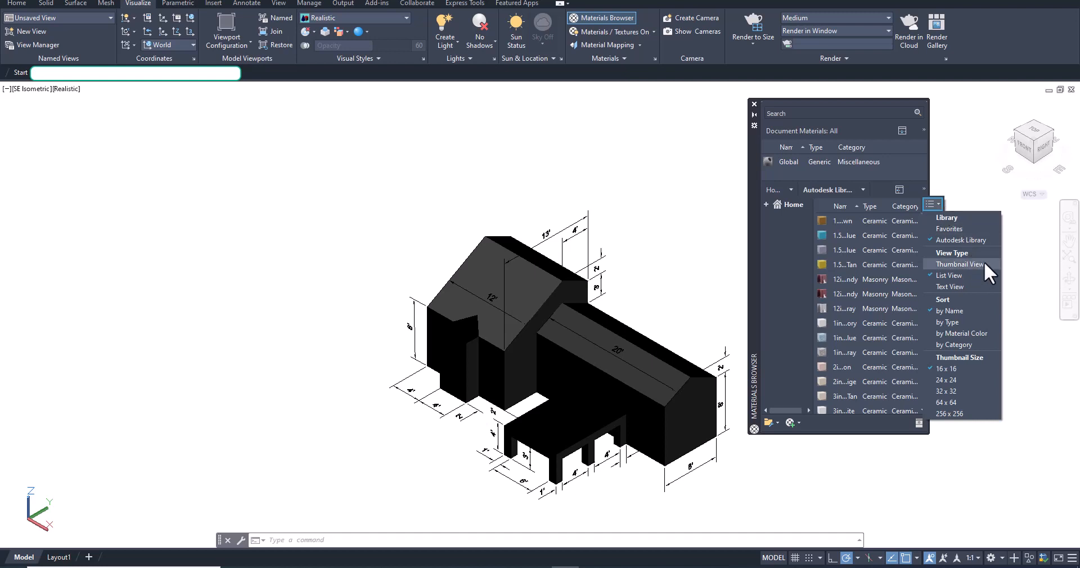
{"action": "left_click", "coordinate": [959, 264]}
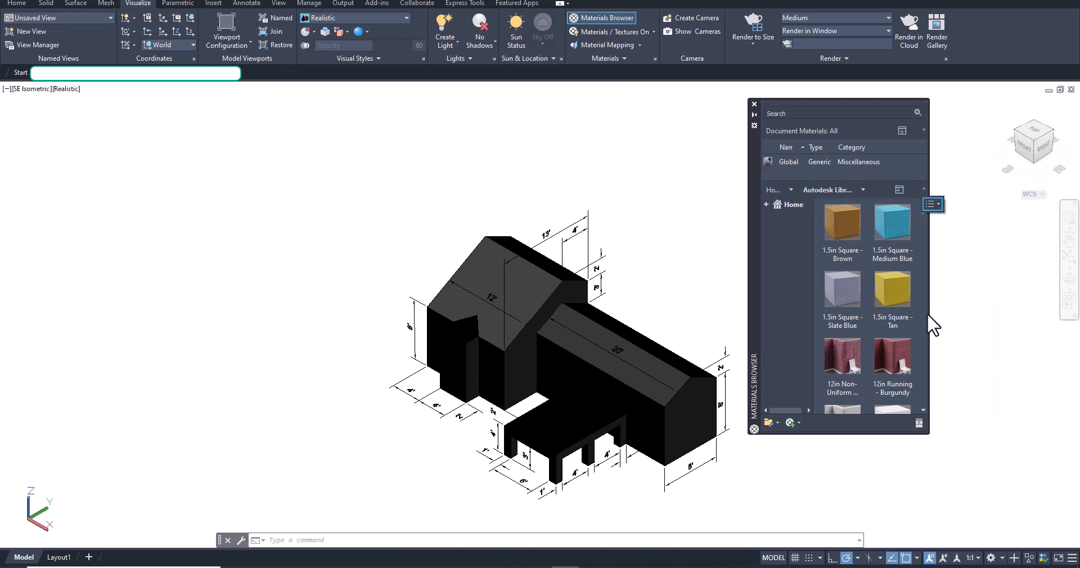
{"action": "left_click_drag", "start_coordinate": [935, 309], "coordinate": [1029, 328]}
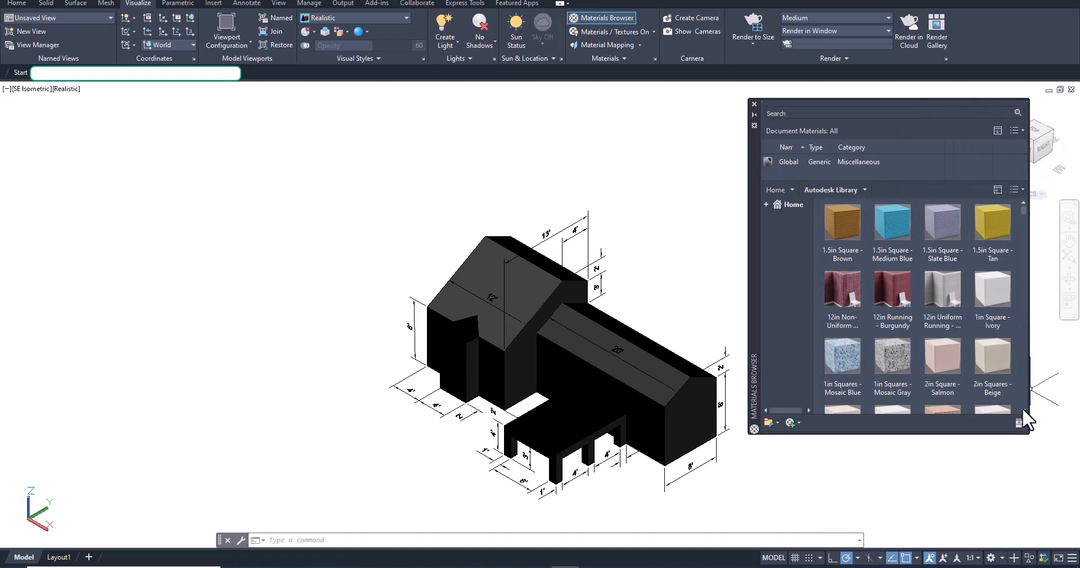
Look through the ceramic, masonry, acoustic tile and metal materials in the Autodesk Library and return to its start.
{"action": "scroll", "coordinate": [1021, 407], "scroll_direction": "down", "scroll_amount": 5}
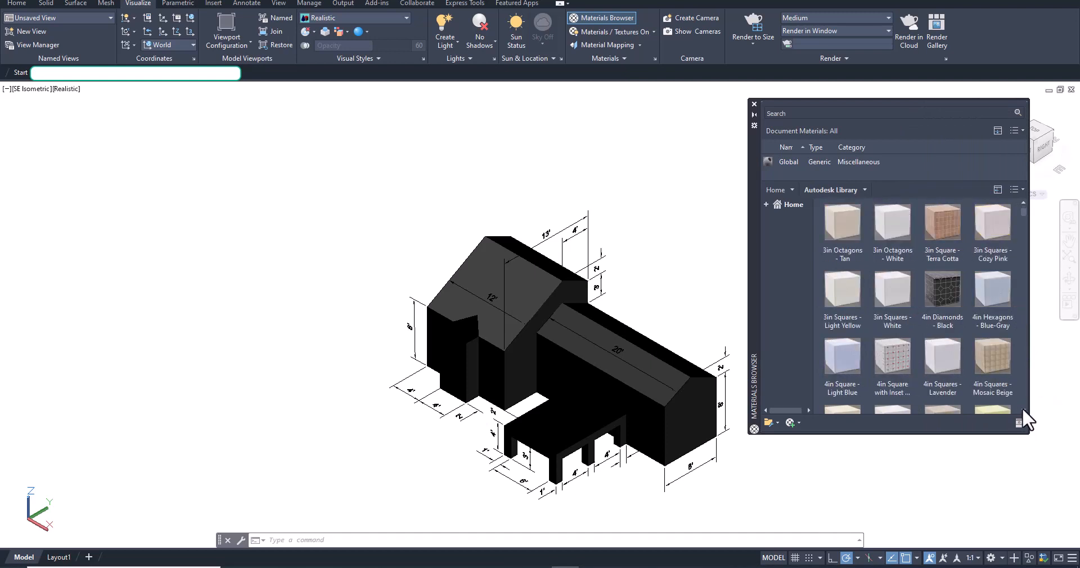
{"action": "scroll", "coordinate": [1021, 407], "scroll_direction": "down", "scroll_amount": 2}
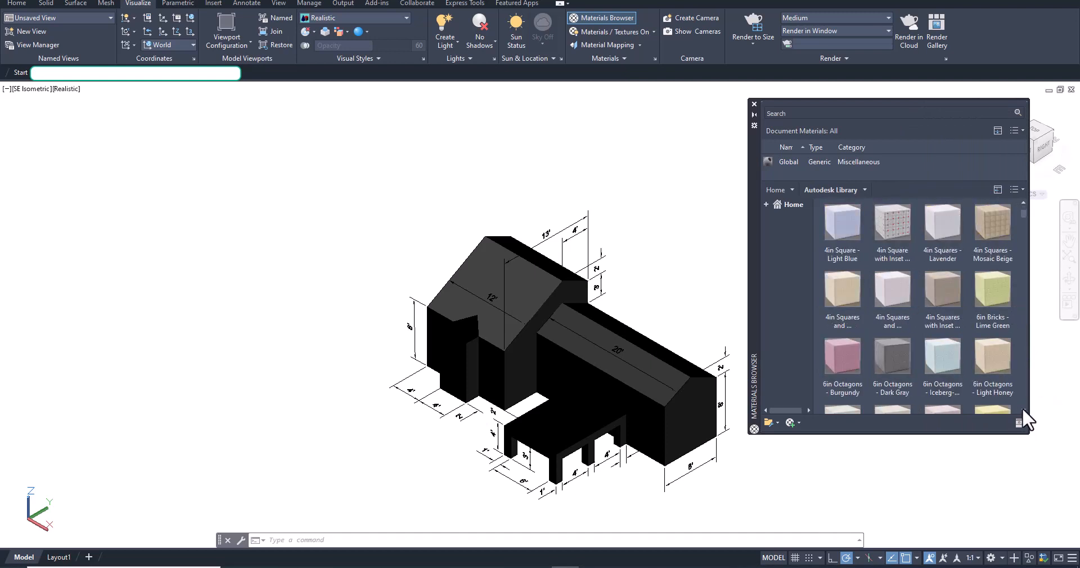
{"action": "scroll", "coordinate": [1021, 407], "scroll_direction": "down", "scroll_amount": 2}
{"action": "scroll", "coordinate": [1021, 407], "scroll_direction": "down", "scroll_amount": 1}
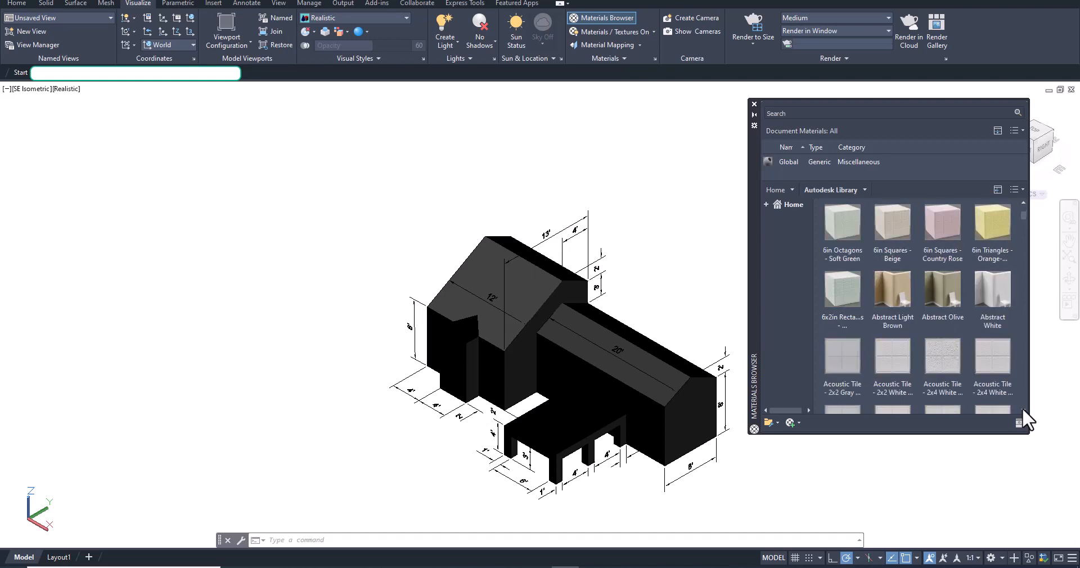
{"action": "scroll", "coordinate": [1021, 407], "scroll_direction": "down", "scroll_amount": 1}
{"action": "scroll", "coordinate": [1021, 408], "scroll_direction": "down", "scroll_amount": 1}
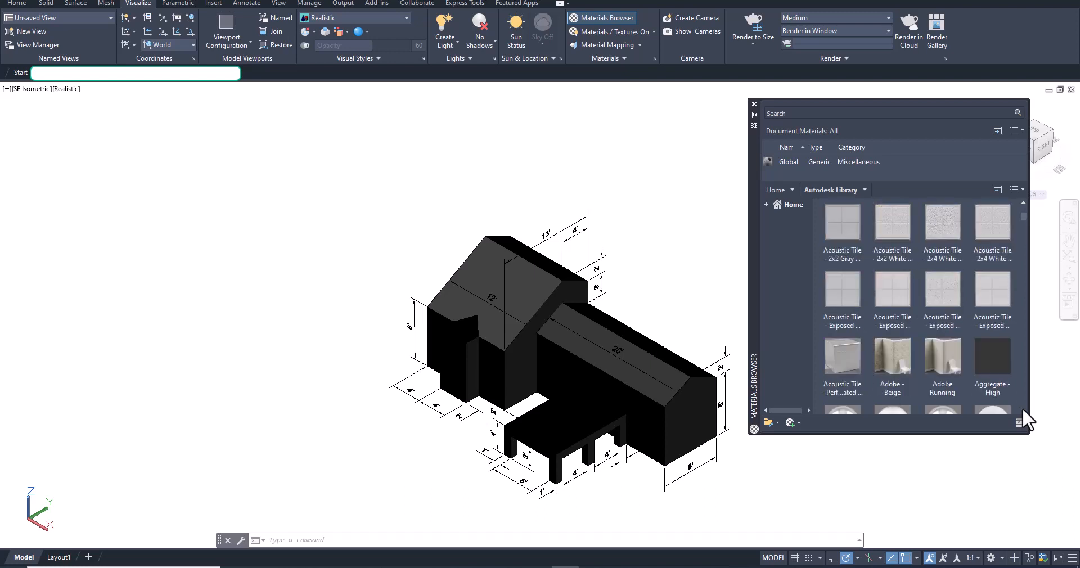
{"action": "scroll", "coordinate": [1021, 407], "scroll_direction": "down", "scroll_amount": 1}
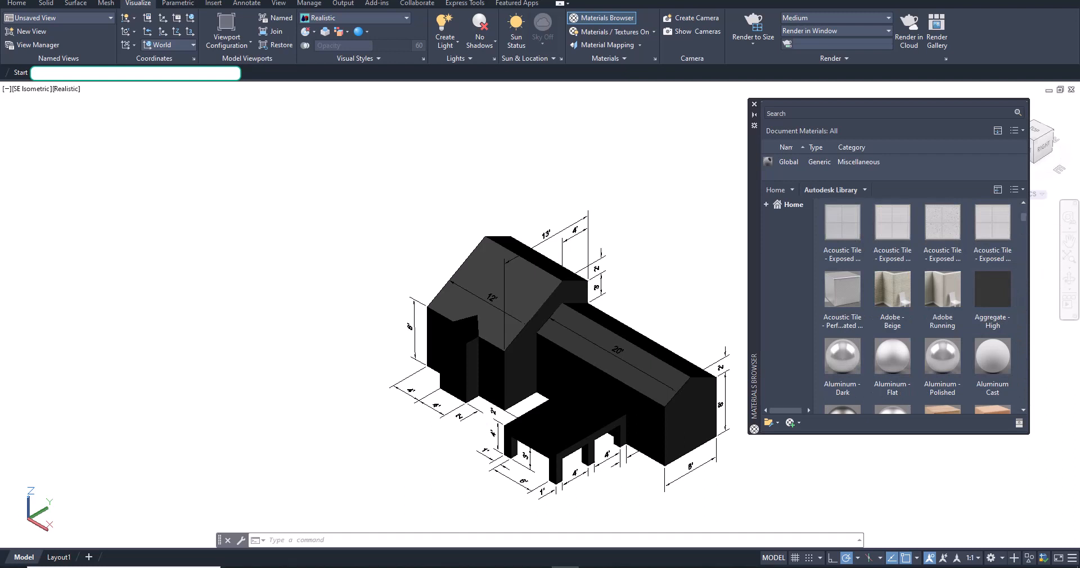
{"action": "scroll", "coordinate": [1025, 213], "scroll_direction": "up", "scroll_amount": 3}
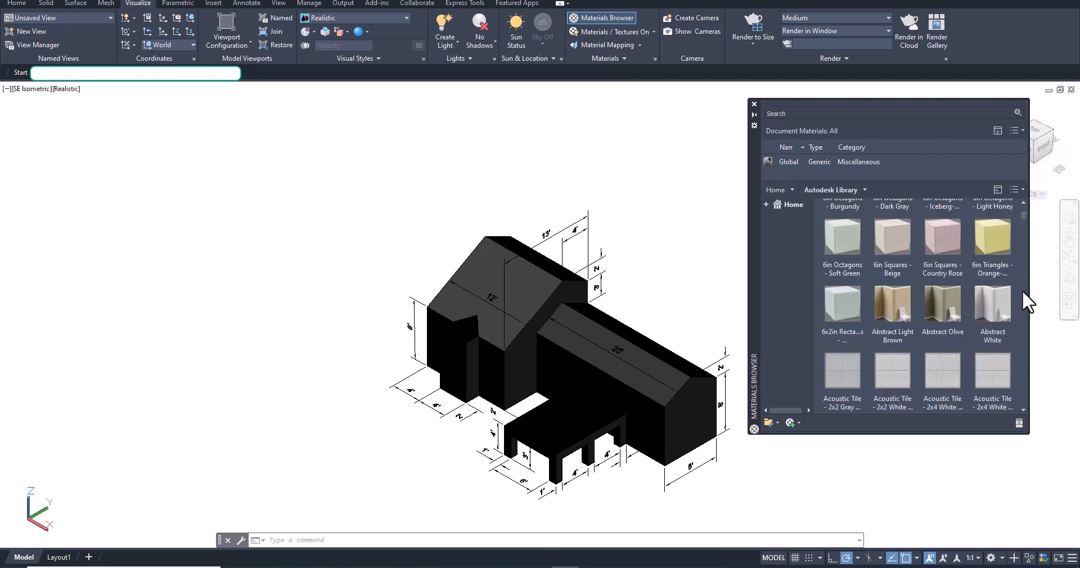
{"action": "left_click_drag", "start_coordinate": [1025, 214], "coordinate": [1024, 193]}
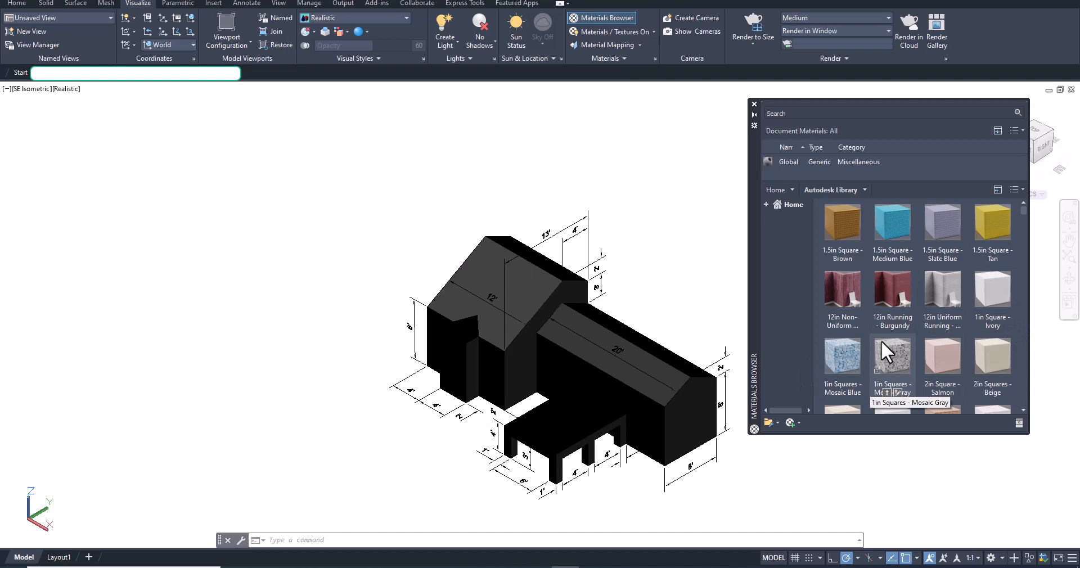
Apply the 1in Squares - Mosaic Blue material to the 20' long wing of the house and clear the selection.
{"action": "left_click_drag", "start_coordinate": [839, 353], "coordinate": [606, 359]}
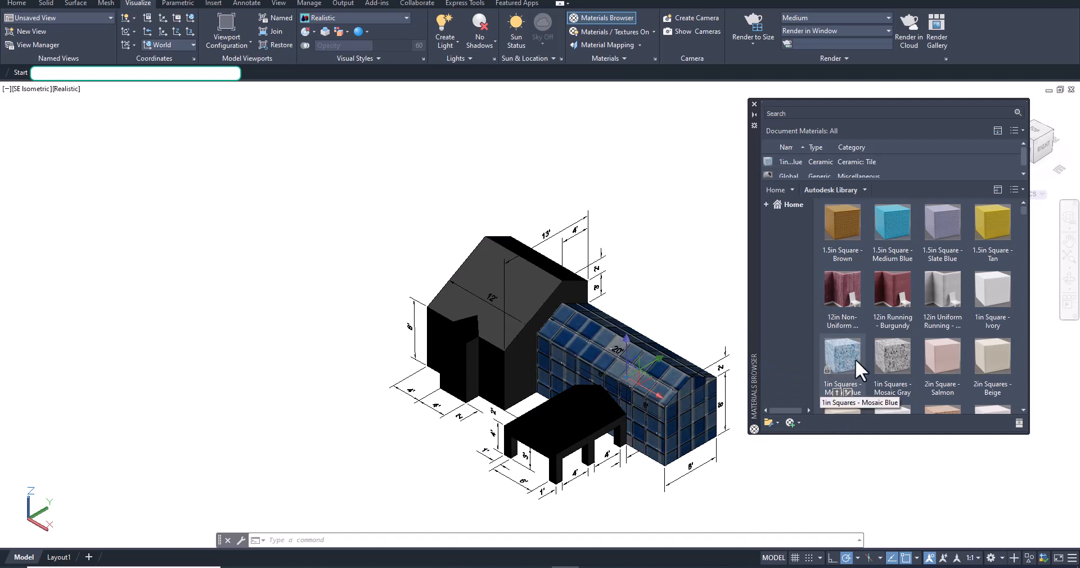
{"action": "key", "text": "Escape"}
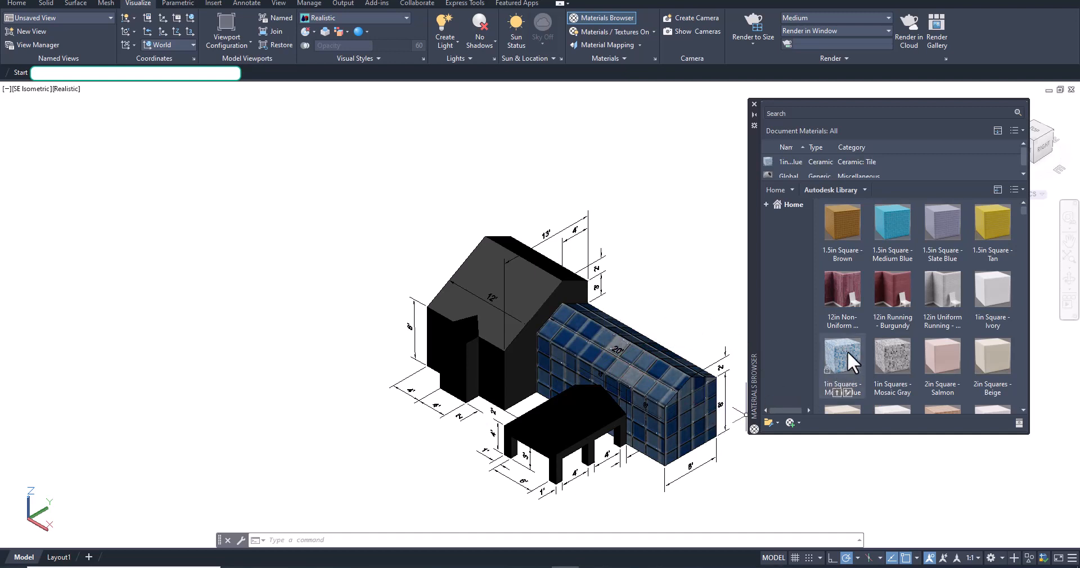
{"action": "scroll", "coordinate": [869, 406], "scroll_direction": "down", "scroll_amount": 1}
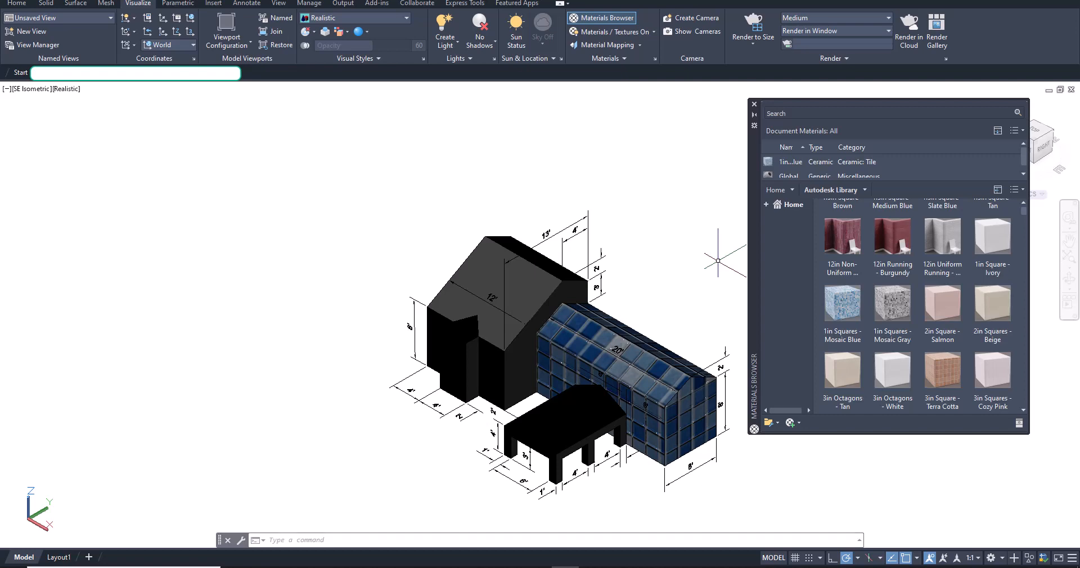
Look through the Autodesk Library materials and its Flooring category, including the available flooring subcategories.
{"action": "scroll", "coordinate": [967, 258], "scroll_direction": "up", "scroll_amount": 2}
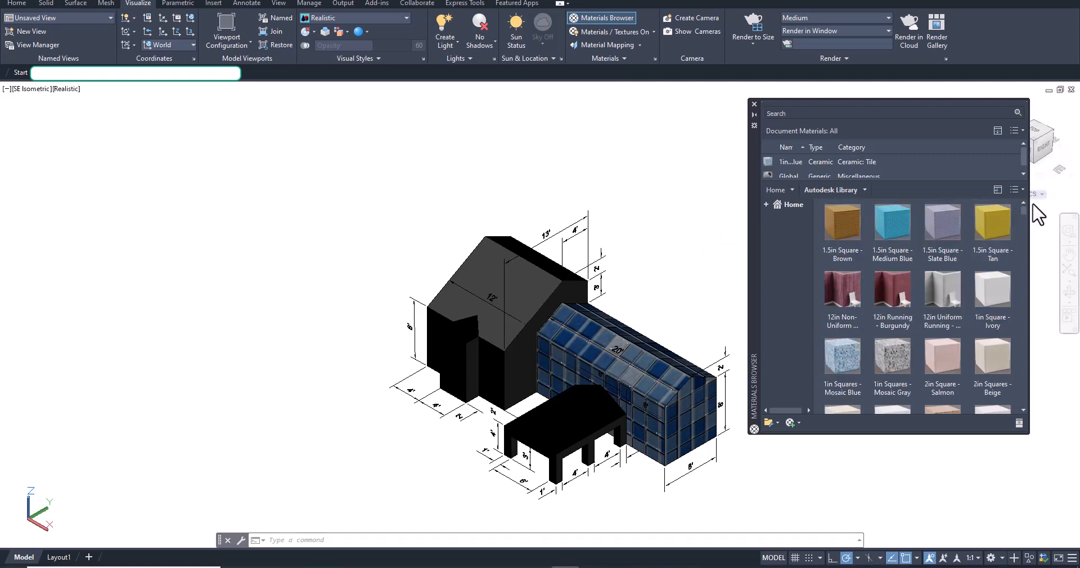
{"action": "left_click_drag", "start_coordinate": [1022, 209], "coordinate": [1010, 380]}
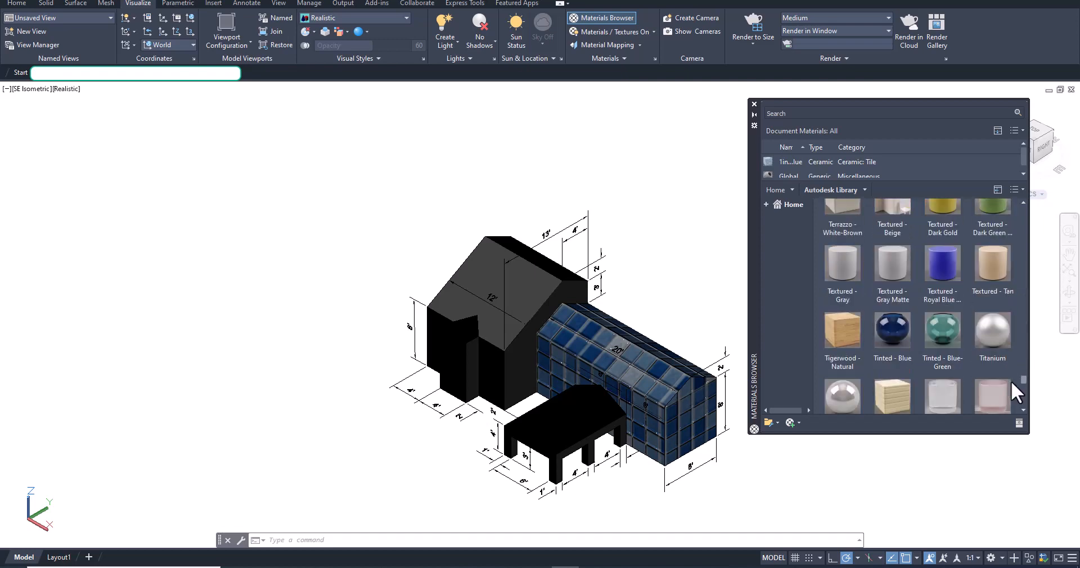
{"action": "left_click", "coordinate": [864, 190]}
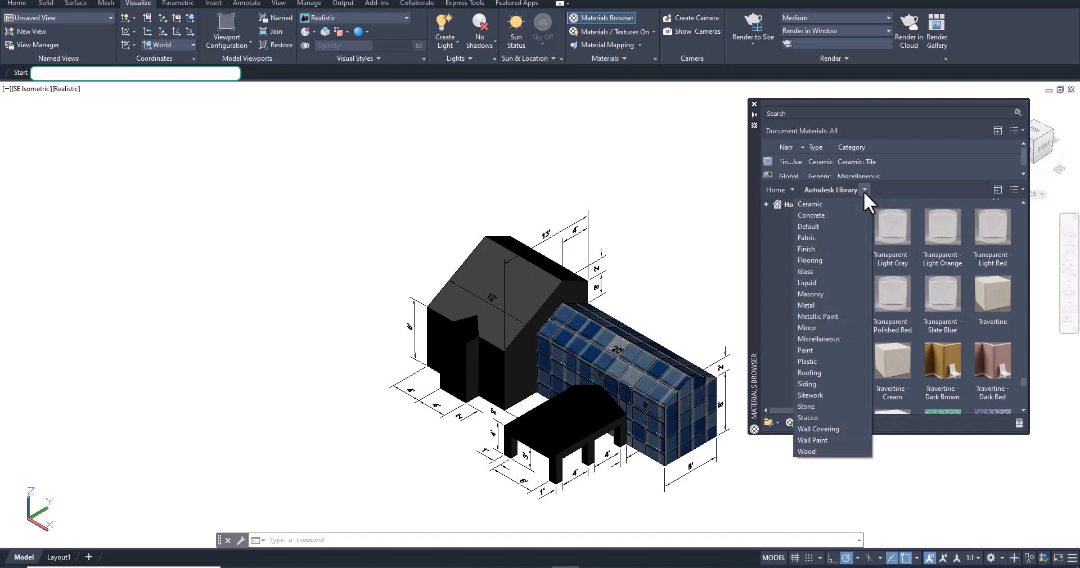
{"action": "left_click", "coordinate": [818, 260]}
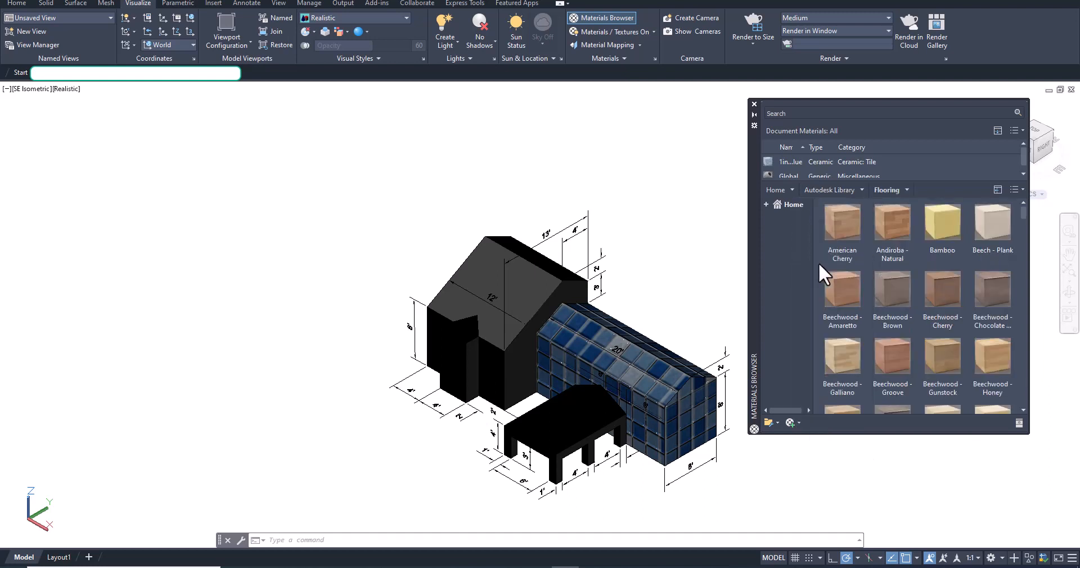
{"action": "left_click", "coordinate": [906, 190]}
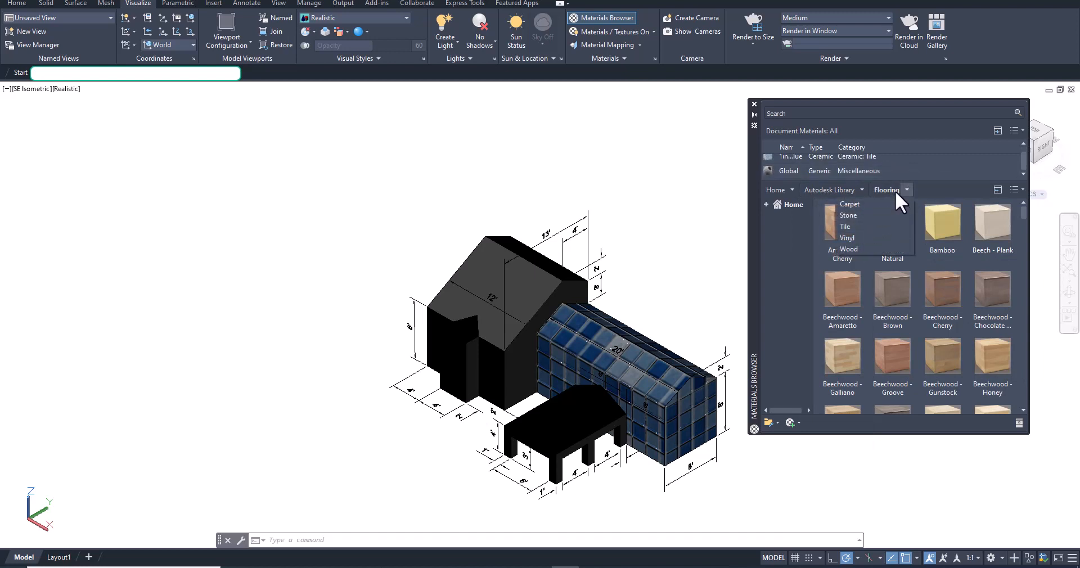
{"action": "left_click", "coordinate": [896, 190]}
Show the library's Wood category and apply the Bocote material to the tall 12' gabled section of the house.
{"action": "left_click", "coordinate": [860, 190]}
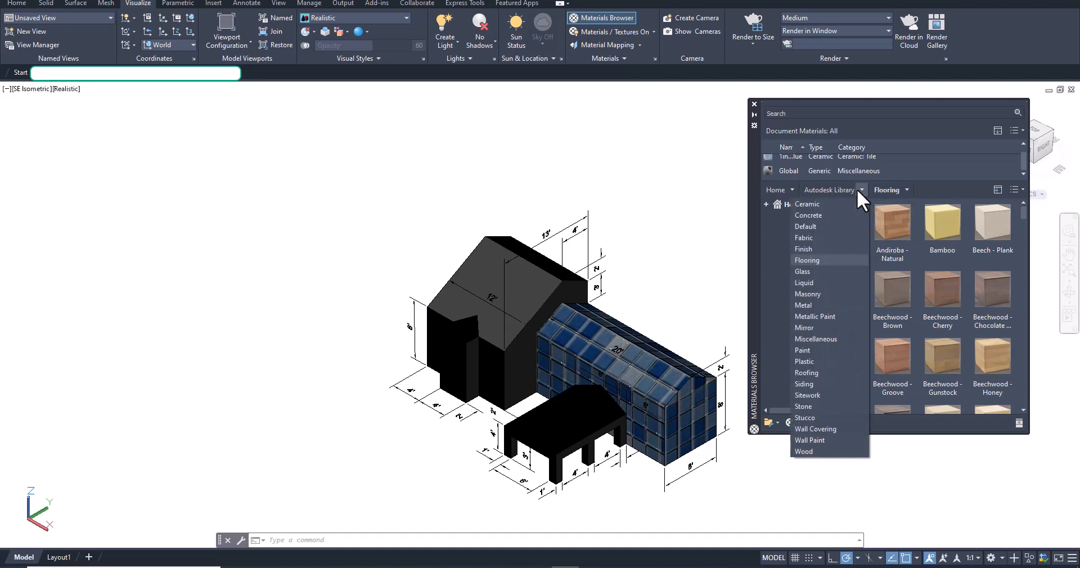
{"action": "left_click", "coordinate": [811, 449]}
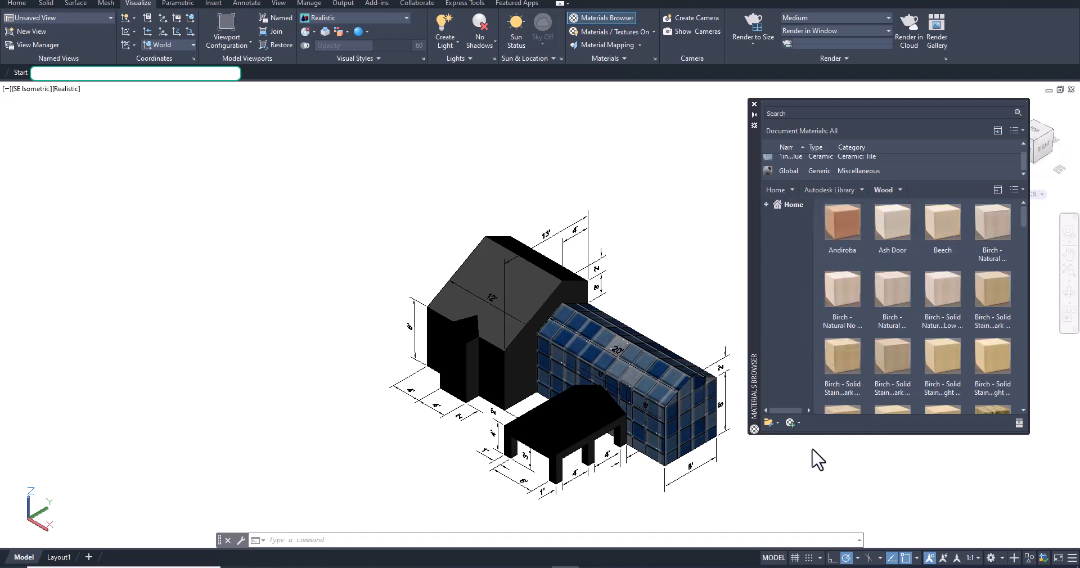
{"action": "scroll", "coordinate": [844, 394], "scroll_direction": "down", "scroll_amount": 1}
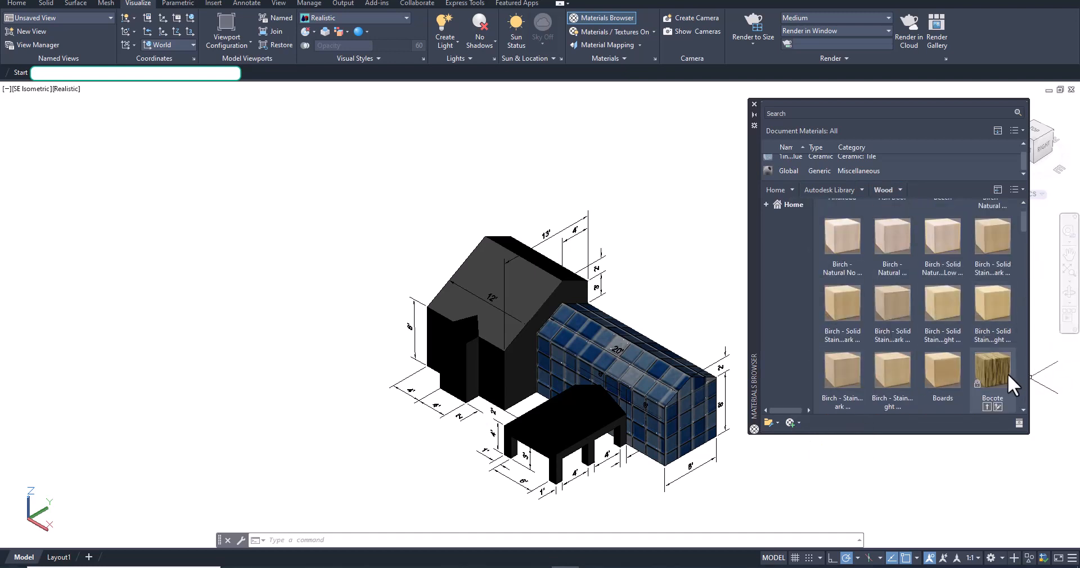
{"action": "left_click_drag", "start_coordinate": [997, 369], "coordinate": [483, 290]}
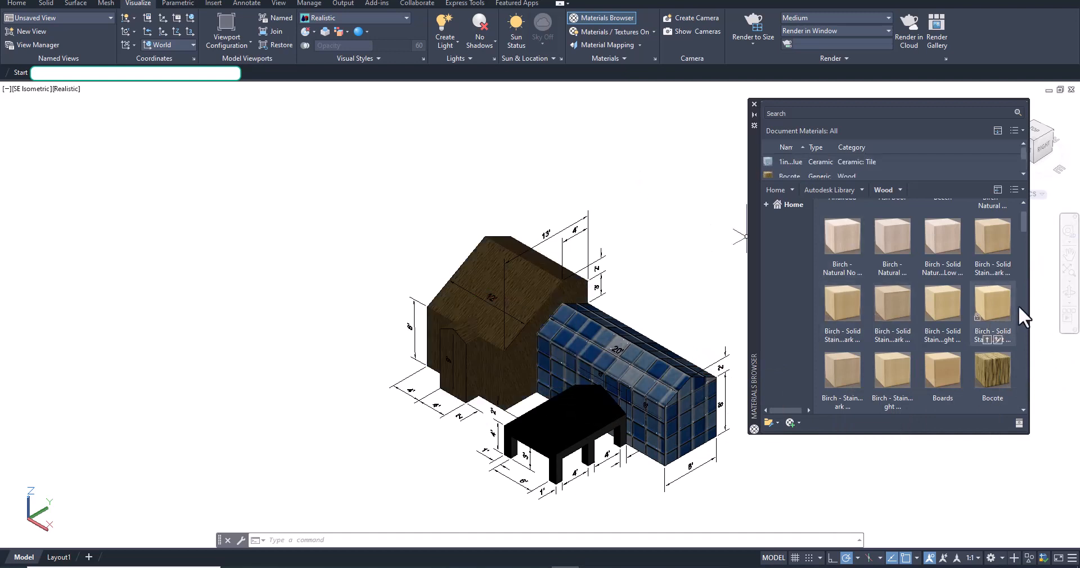
Apply the Cardboard material from the Wood category to the small open porch with posts.
{"action": "scroll", "coordinate": [956, 253], "scroll_direction": "up", "scroll_amount": 1}
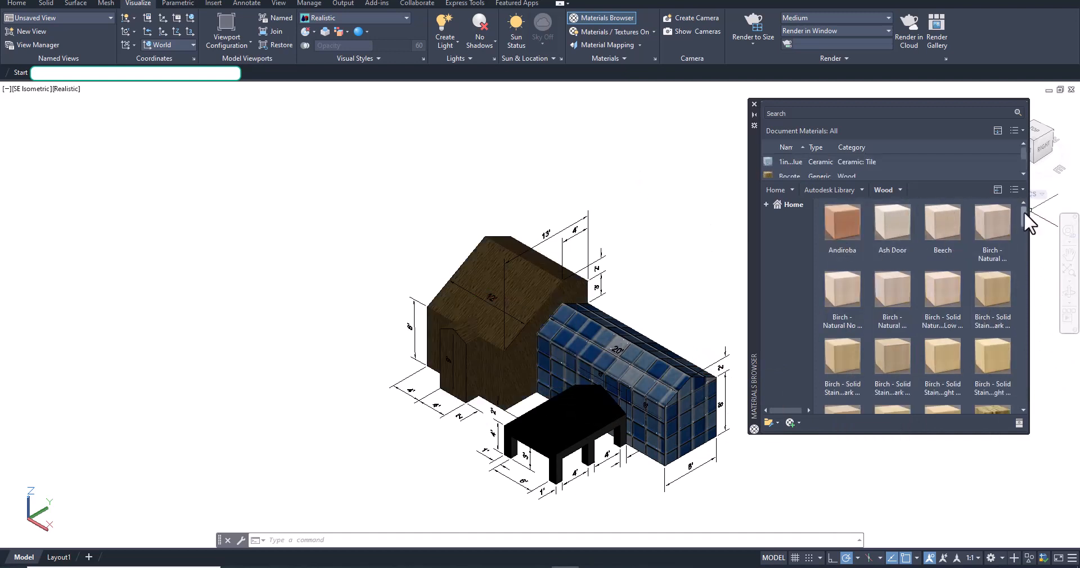
{"action": "left_click_drag", "start_coordinate": [1024, 241], "coordinate": [1024, 224]}
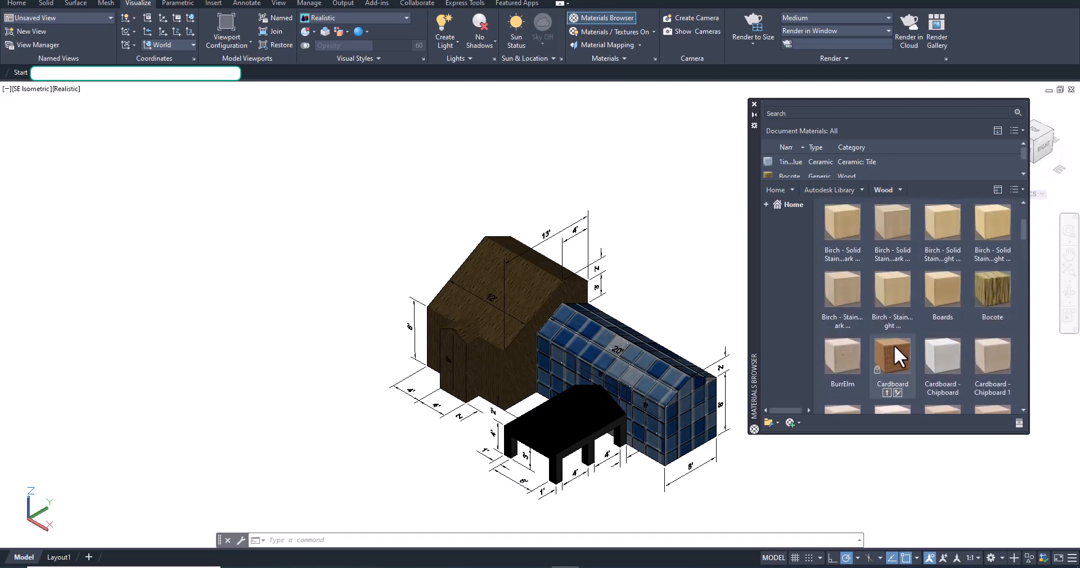
{"action": "left_click_drag", "start_coordinate": [896, 352], "coordinate": [554, 410]}
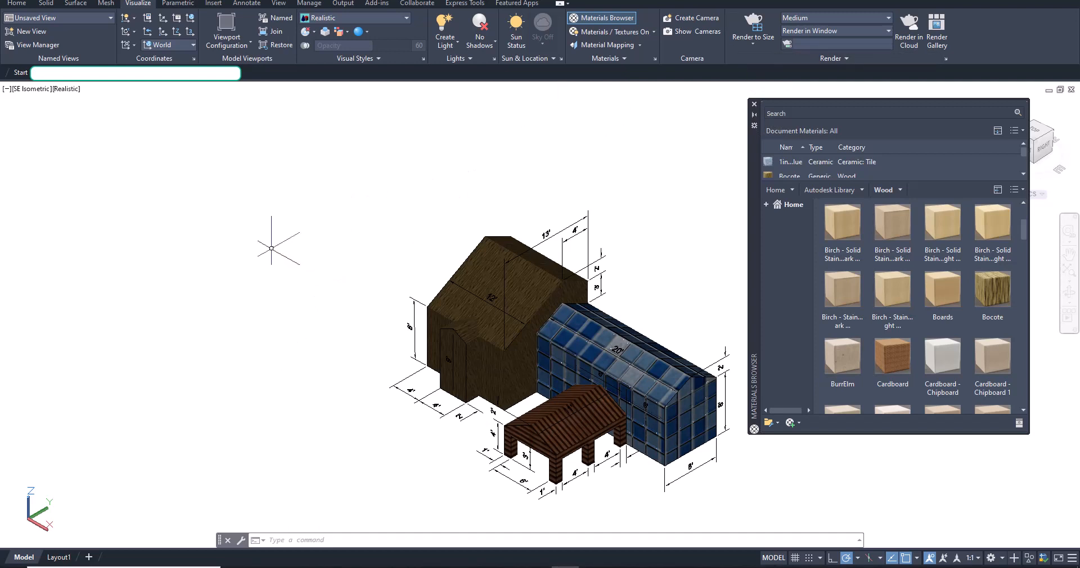
Model a box about 1' thick as a ground slab extending beyond the house on all sides and apply the Andiroba wood material.
{"action": "left_click", "coordinate": [17, 3]}
{"action": "left_click", "coordinate": [15, 43]}
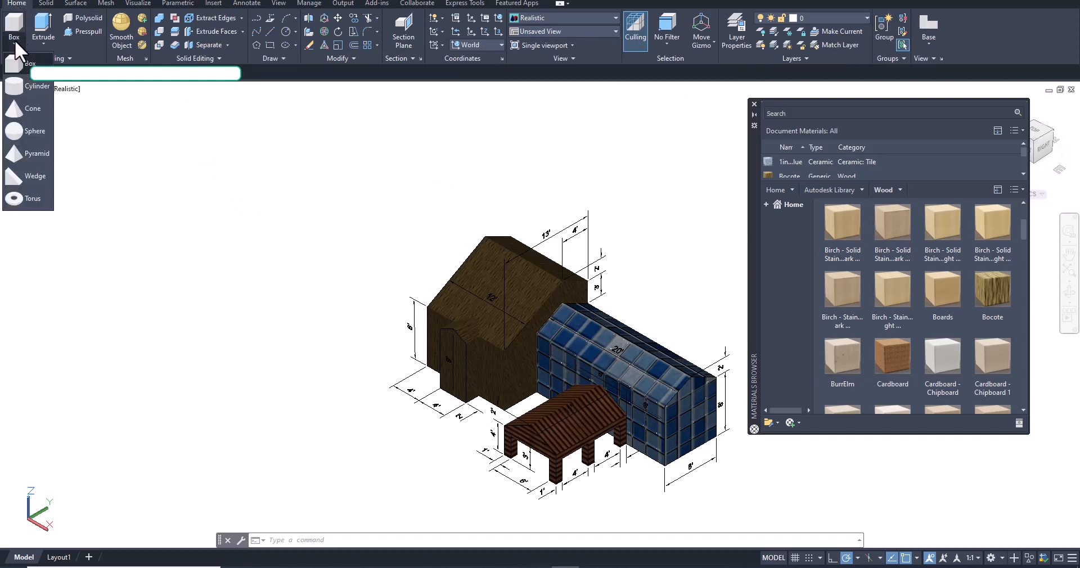
{"action": "left_click", "coordinate": [24, 66]}
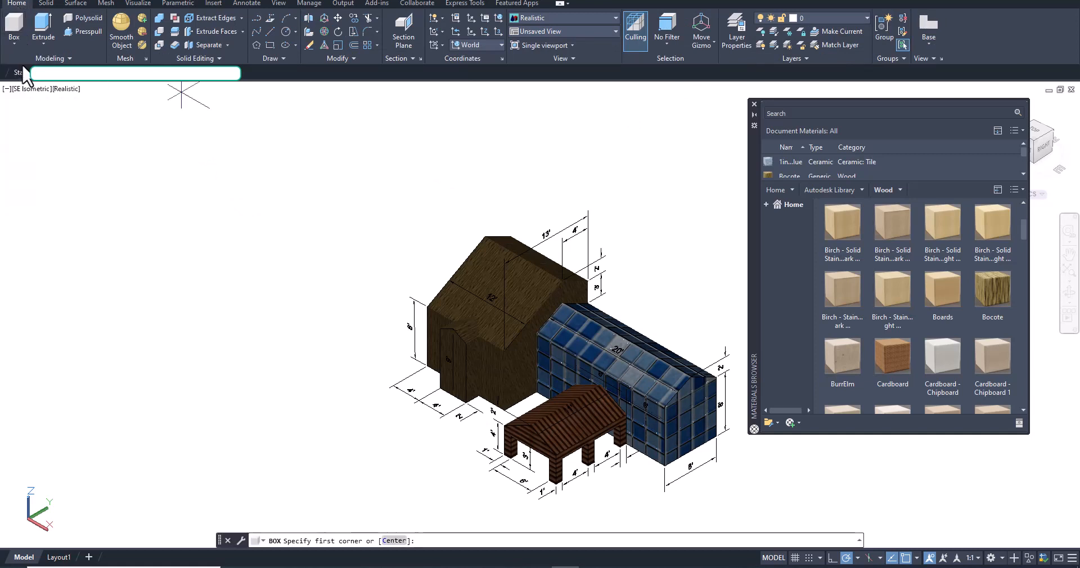
{"action": "left_click", "coordinate": [233, 340]}
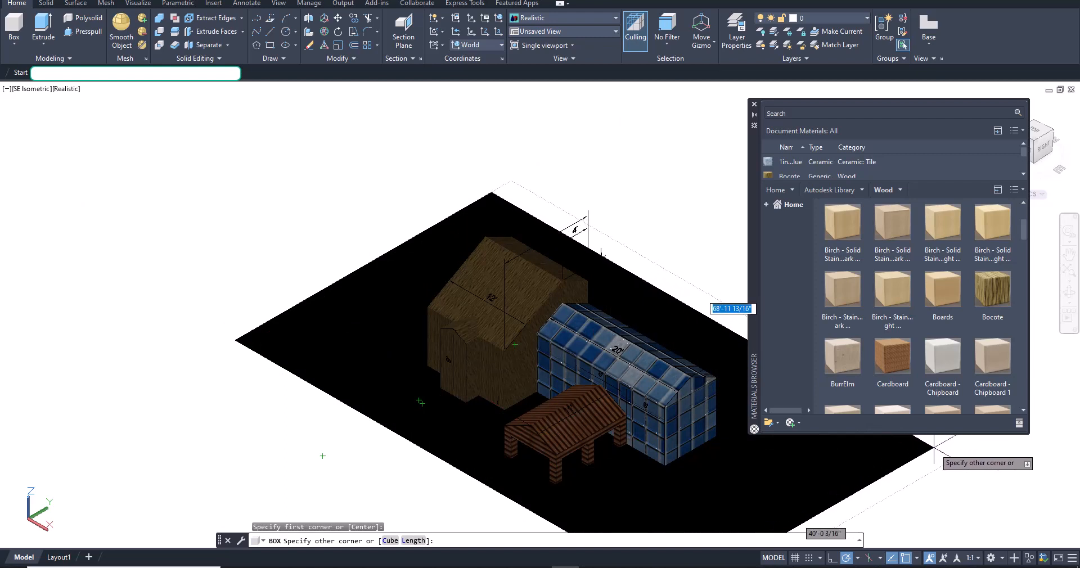
{"action": "left_click", "coordinate": [917, 441]}
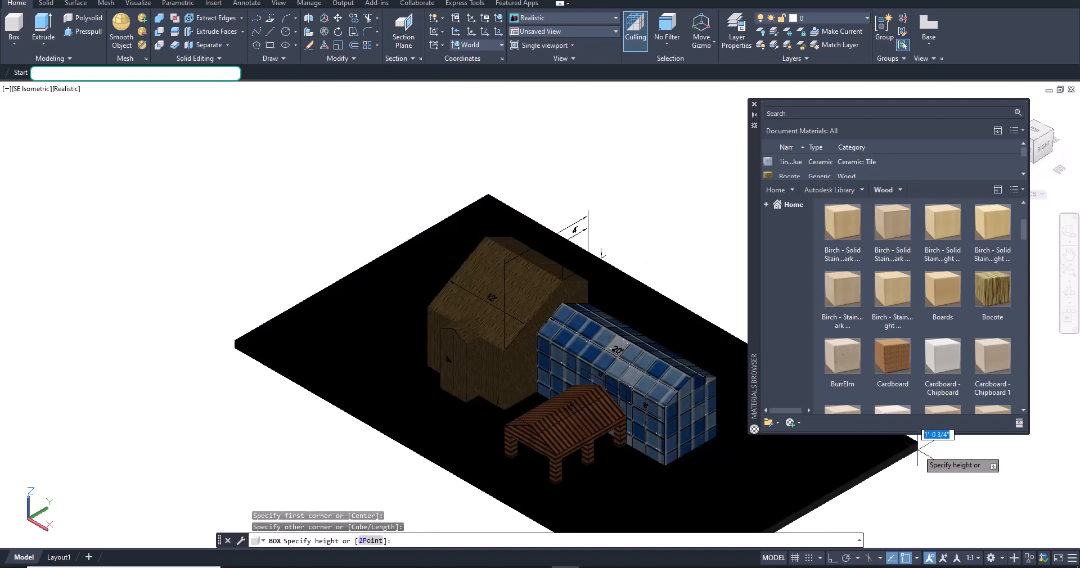
{"action": "left_click", "coordinate": [918, 445]}
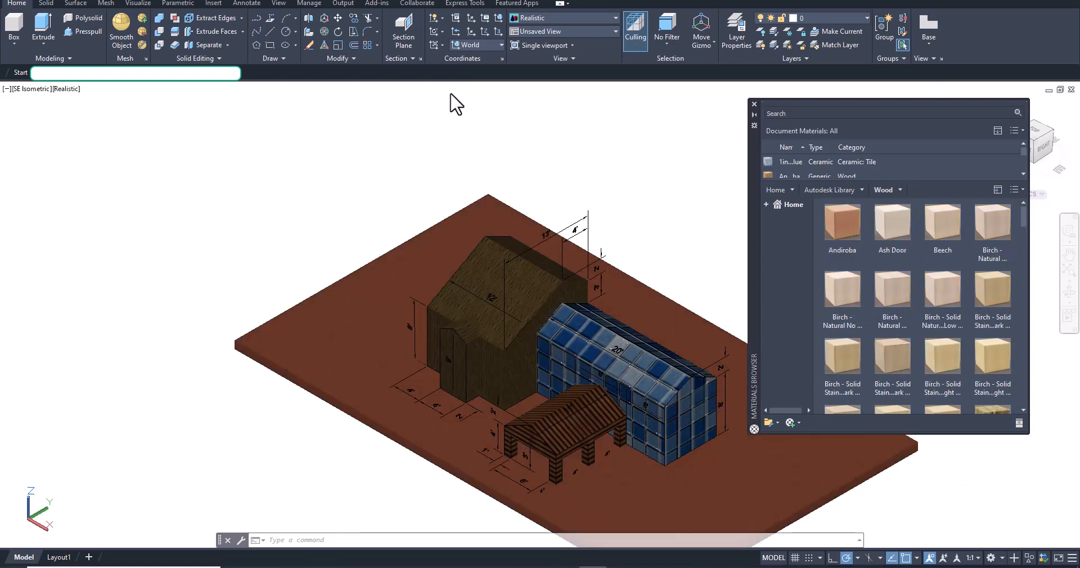
{"action": "left_click", "coordinate": [854, 216]}
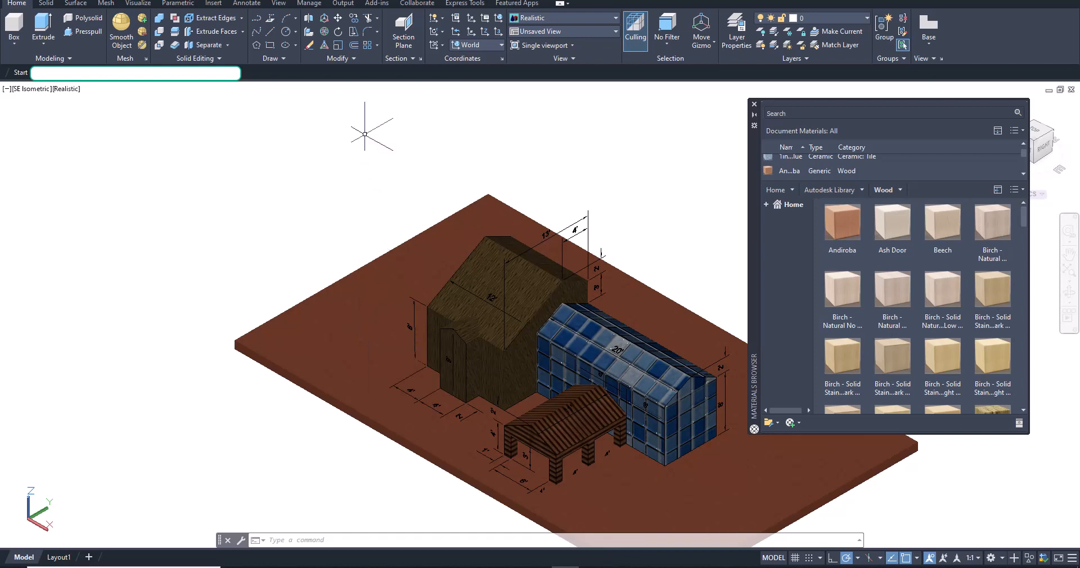
Create a spotlight with default lighting turned off, placed about 27' above the slab's corner and aimed at the tall section's nearest base corner.
{"action": "left_click", "coordinate": [138, 4]}
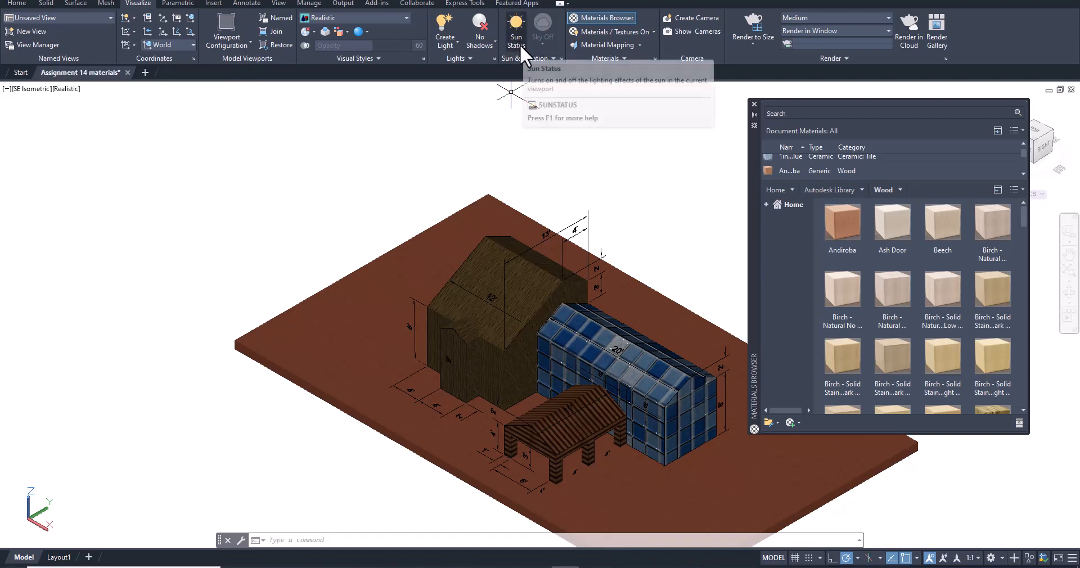
{"action": "left_click", "coordinate": [448, 42]}
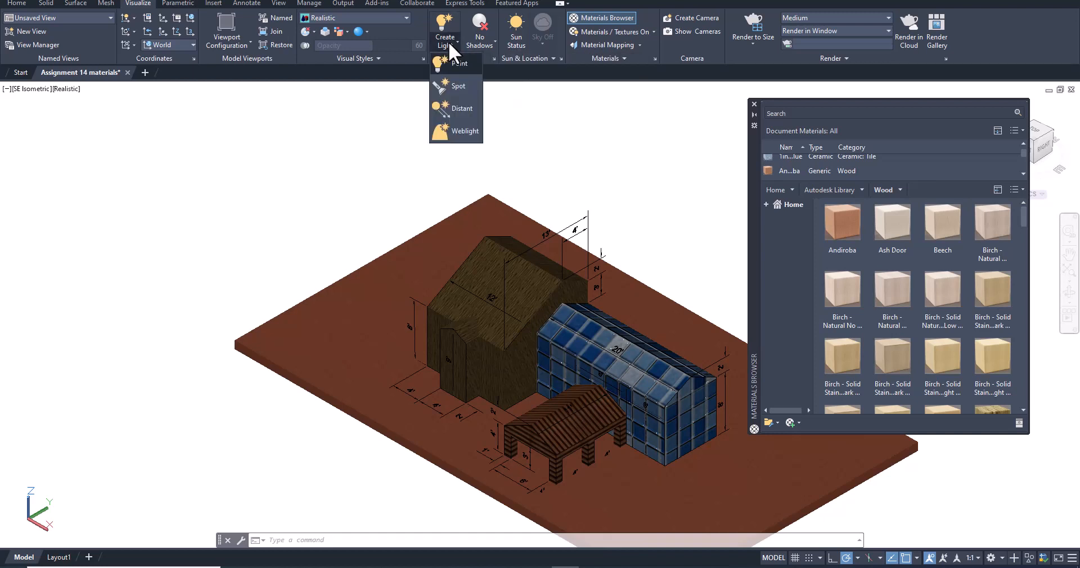
{"action": "left_click", "coordinate": [464, 86]}
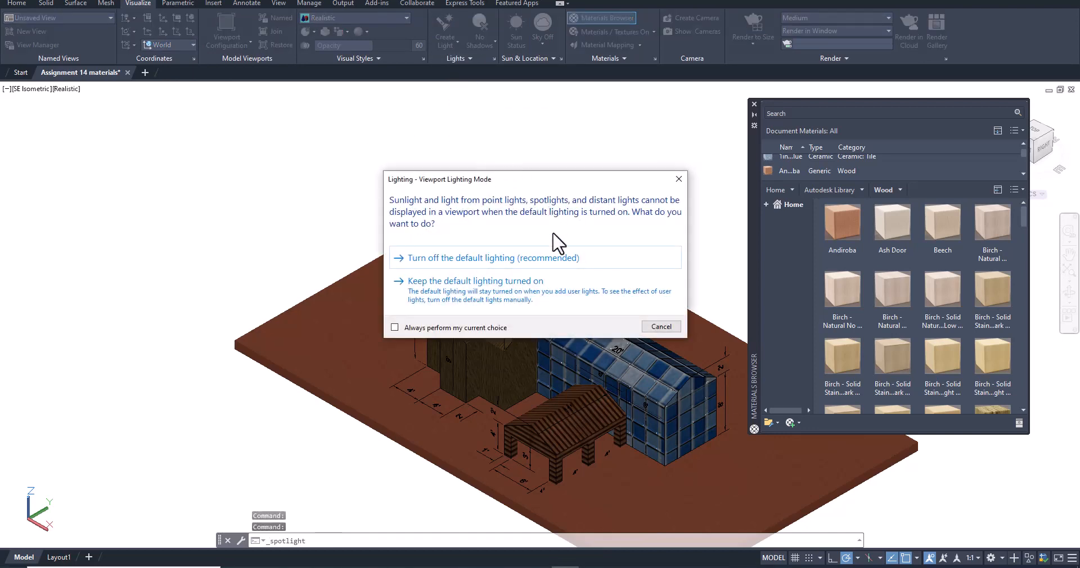
{"action": "left_click", "coordinate": [497, 258]}
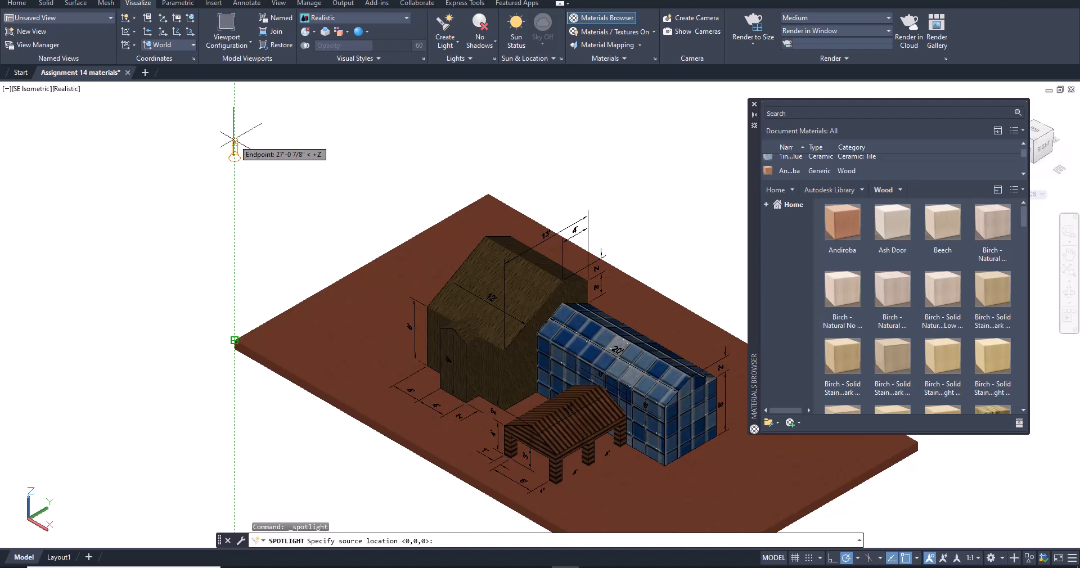
{"action": "left_click", "coordinate": [235, 140]}
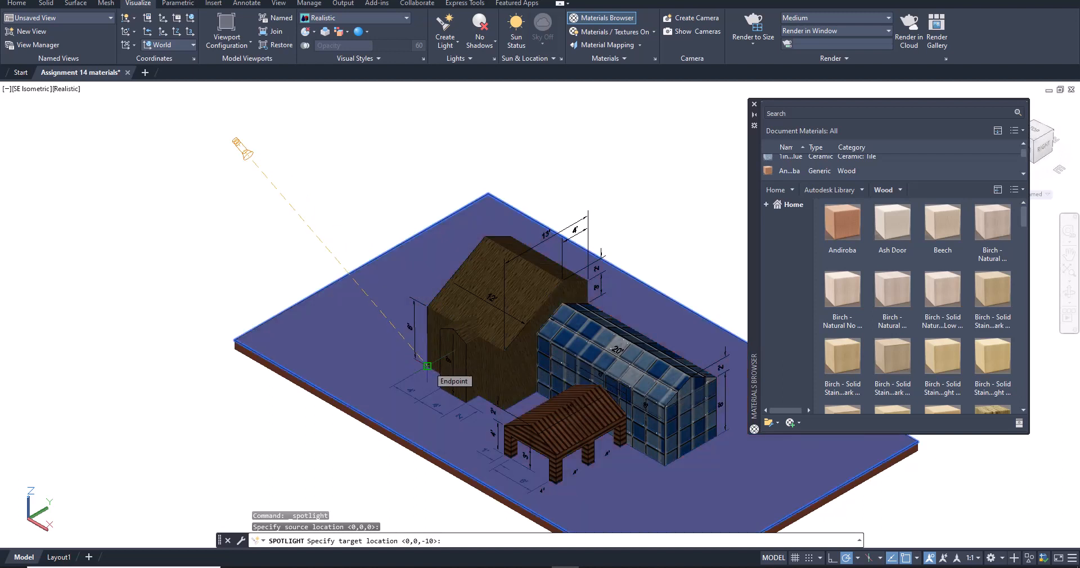
{"action": "left_click", "coordinate": [427, 365]}
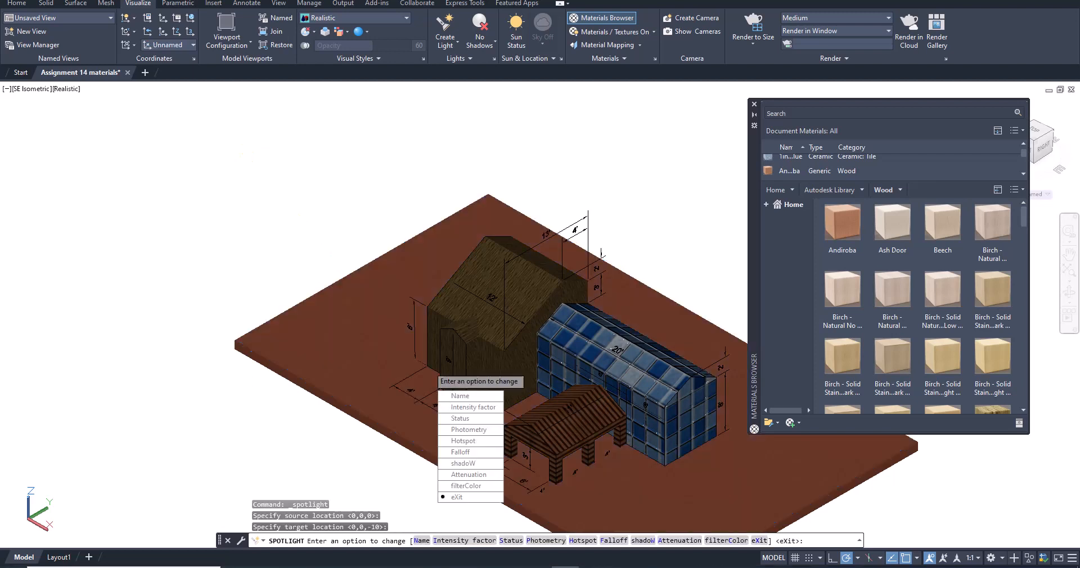
{"action": "key", "text": "Return"}
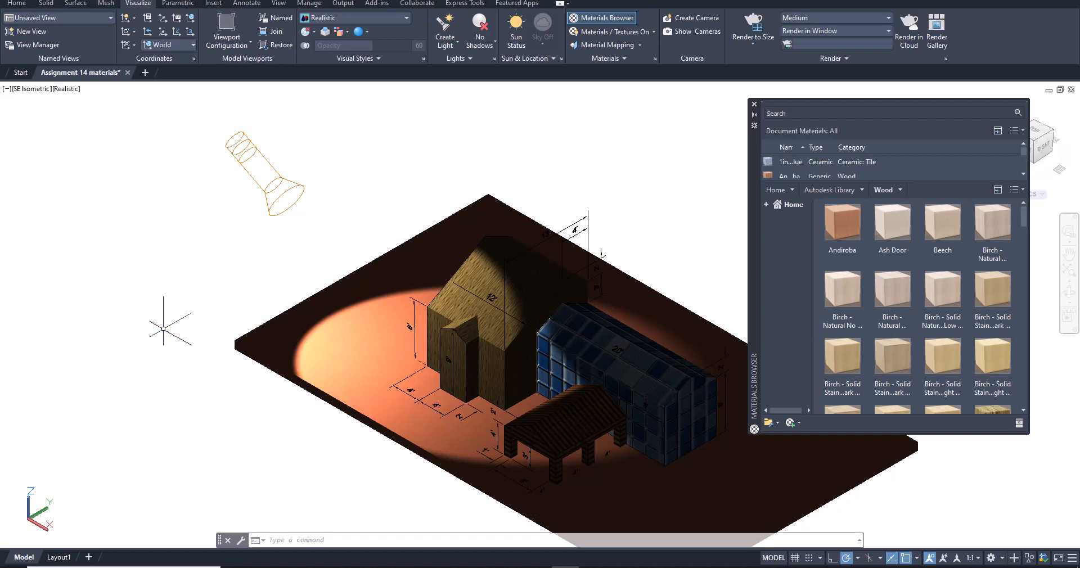
Turn on Ground Shadows for the viewport and close the Materials Browser.
{"action": "left_click", "coordinate": [486, 43]}
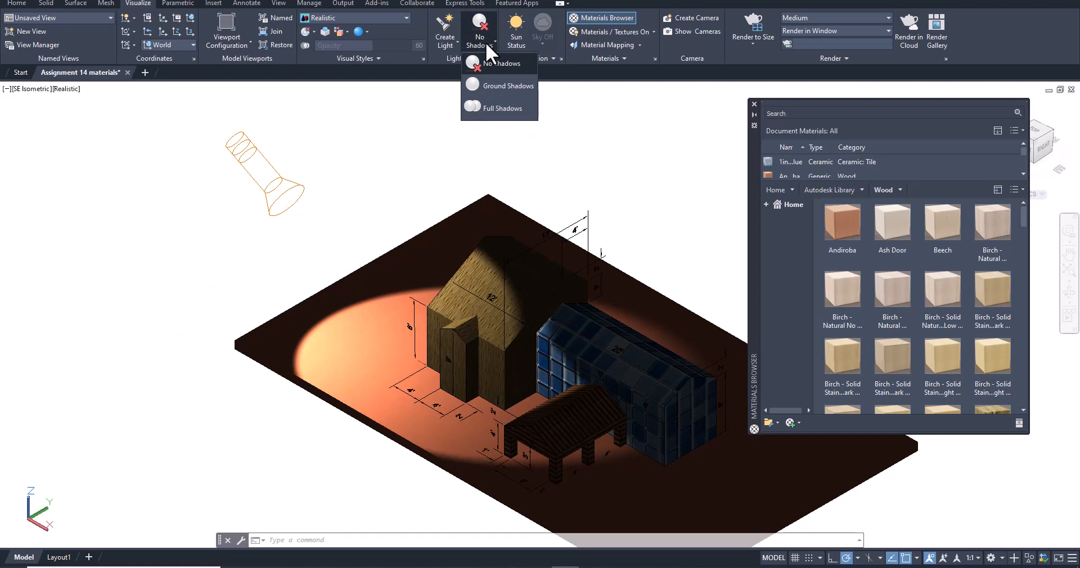
{"action": "left_click", "coordinate": [503, 84]}
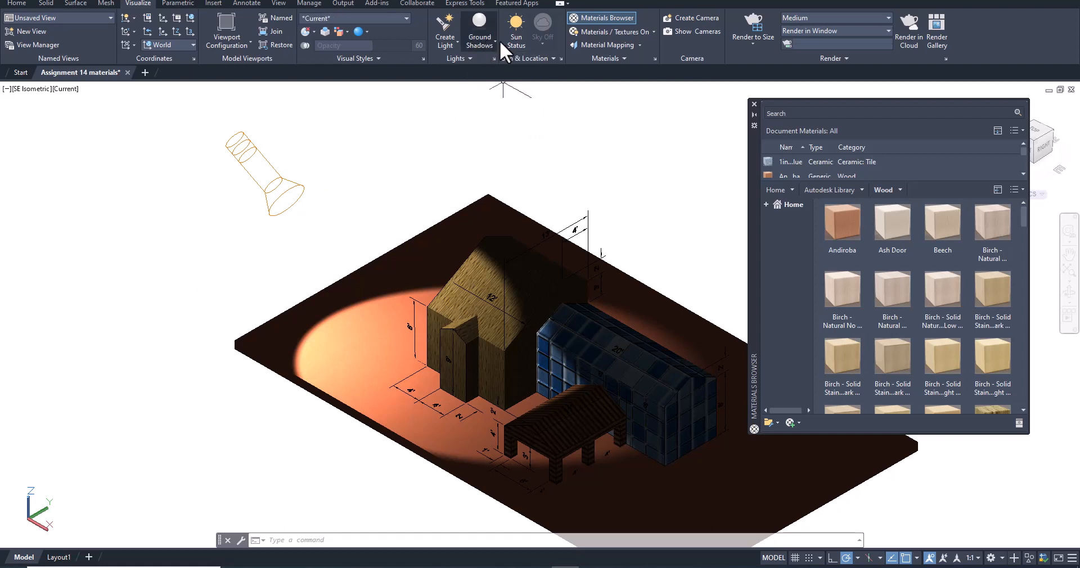
{"action": "left_click", "coordinate": [753, 103]}
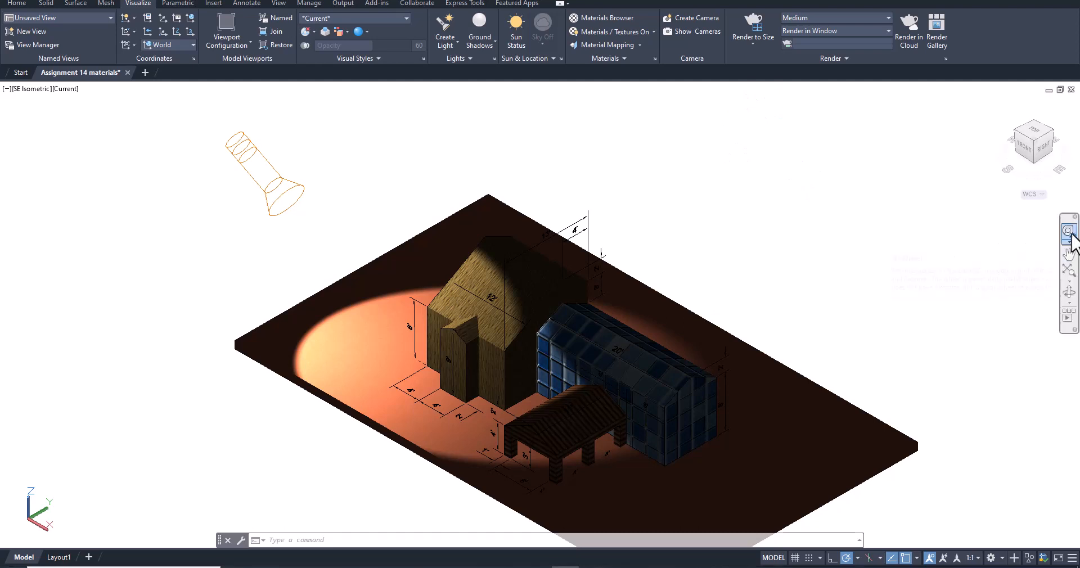
Fit the entire ground slab within the viewport and select the spotlight to display its light cone.
{"action": "left_click", "coordinate": [1068, 254]}
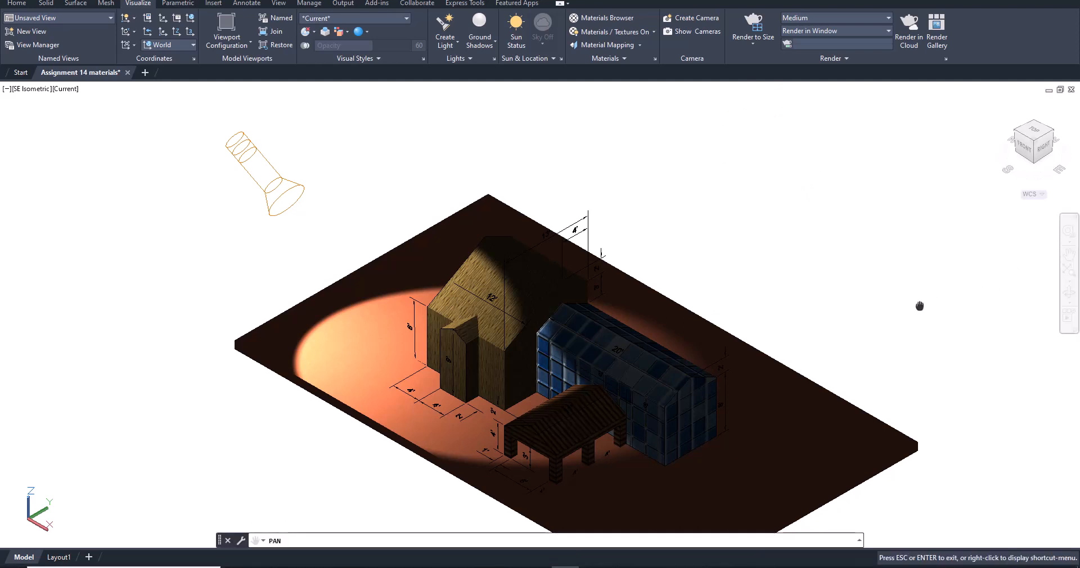
{"action": "left_click_drag", "start_coordinate": [919, 306], "coordinate": [880, 241]}
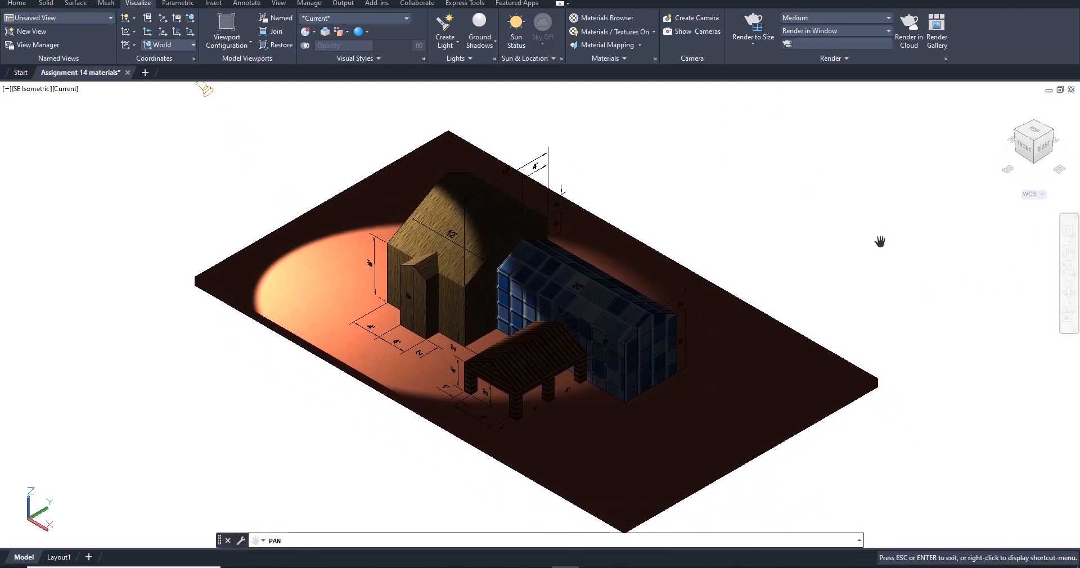
{"action": "key", "text": "Escape"}
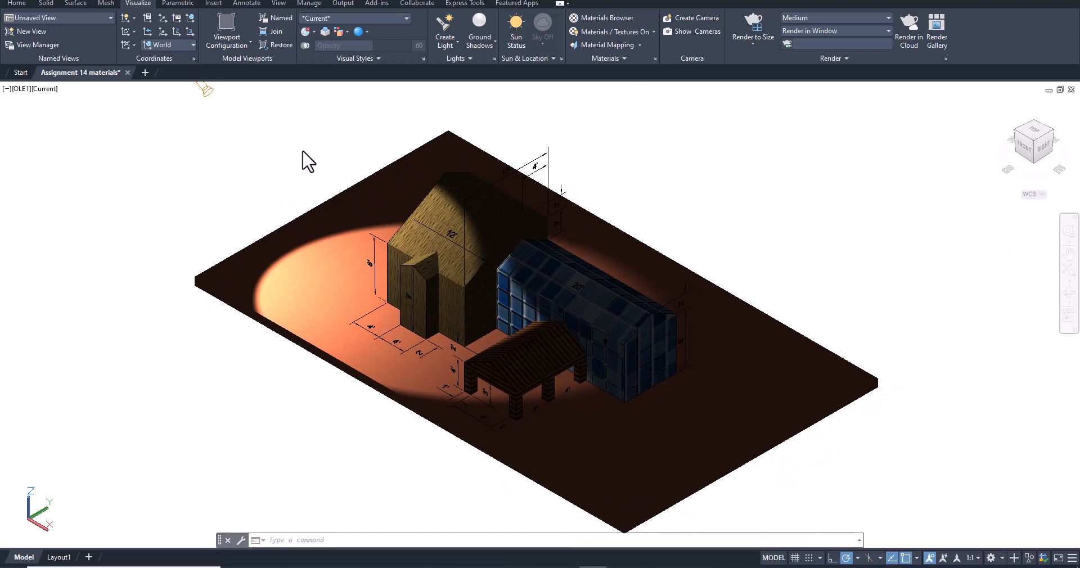
{"action": "left_click", "coordinate": [207, 89]}
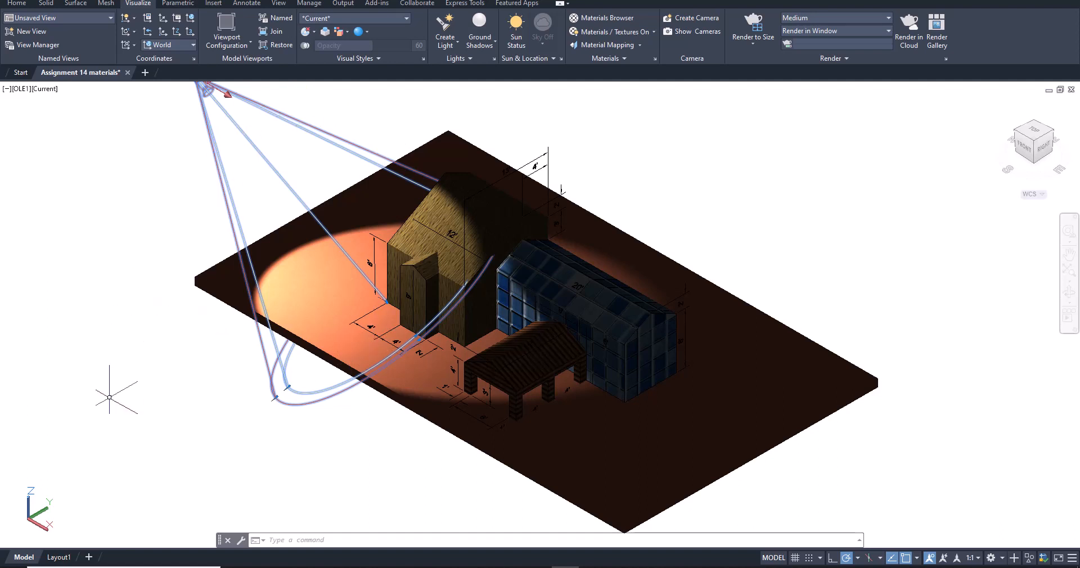
Switch to PowerPoint and create a blank presentation.
{"action": "left_click", "coordinate": [13, 565]}
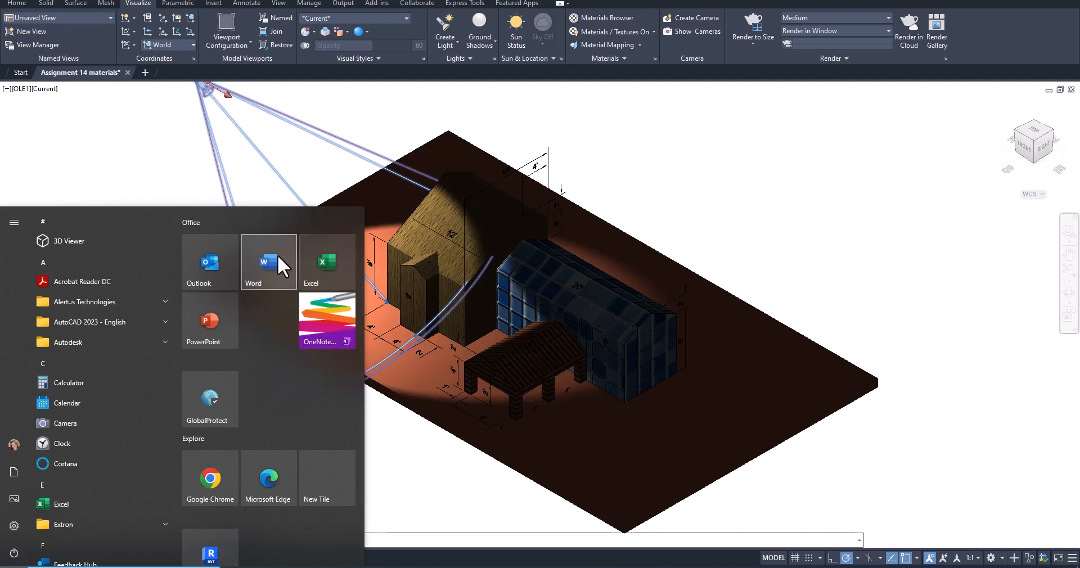
{"action": "left_click", "coordinate": [215, 316]}
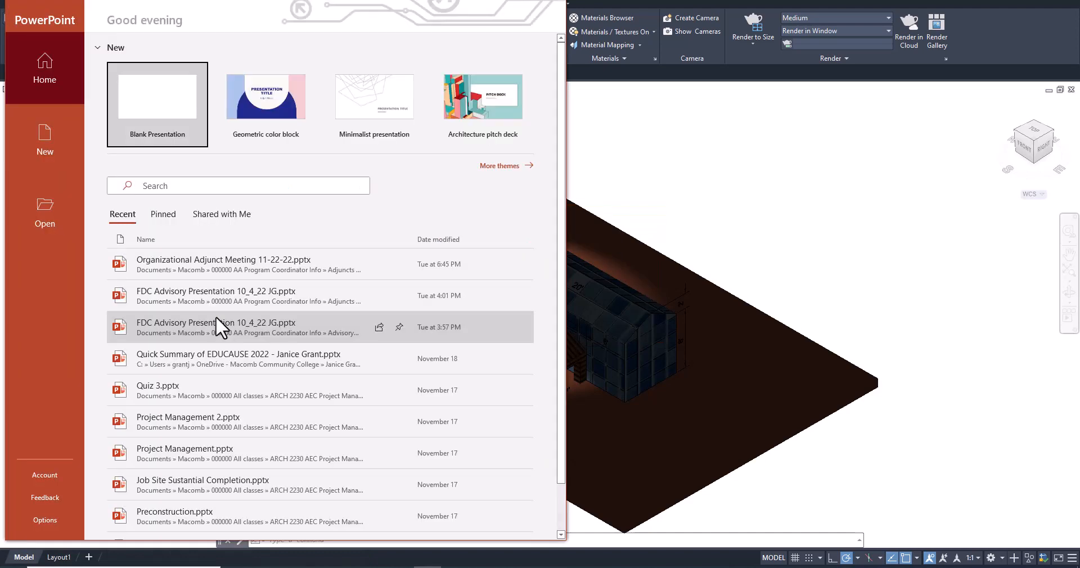
{"action": "left_click", "coordinate": [144, 98]}
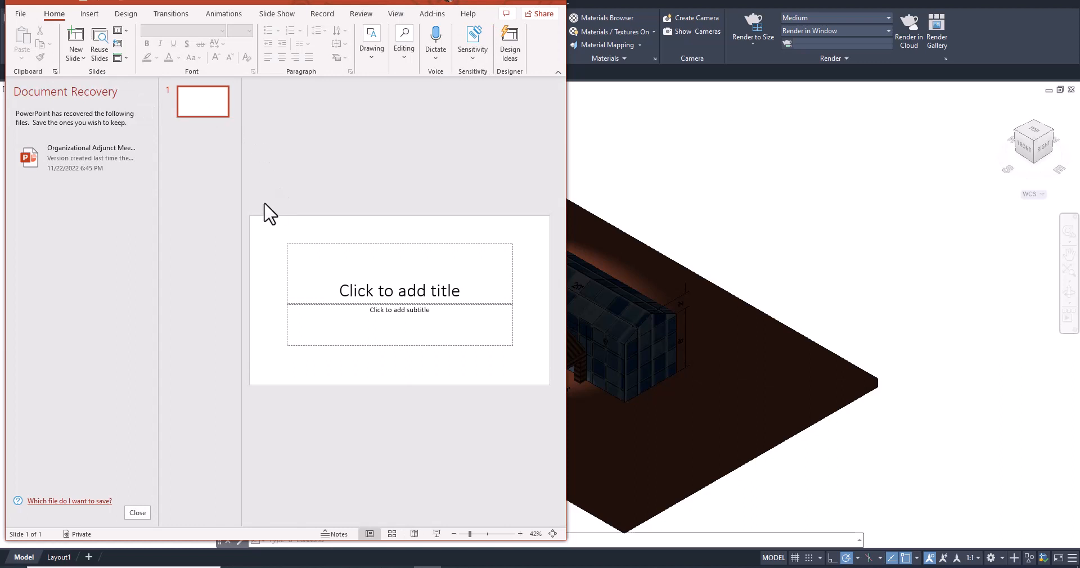
Dismiss the document recovery list and design suggestions, and delete the title and subtitle placeholders from the slide.
{"action": "left_click", "coordinate": [137, 512]}
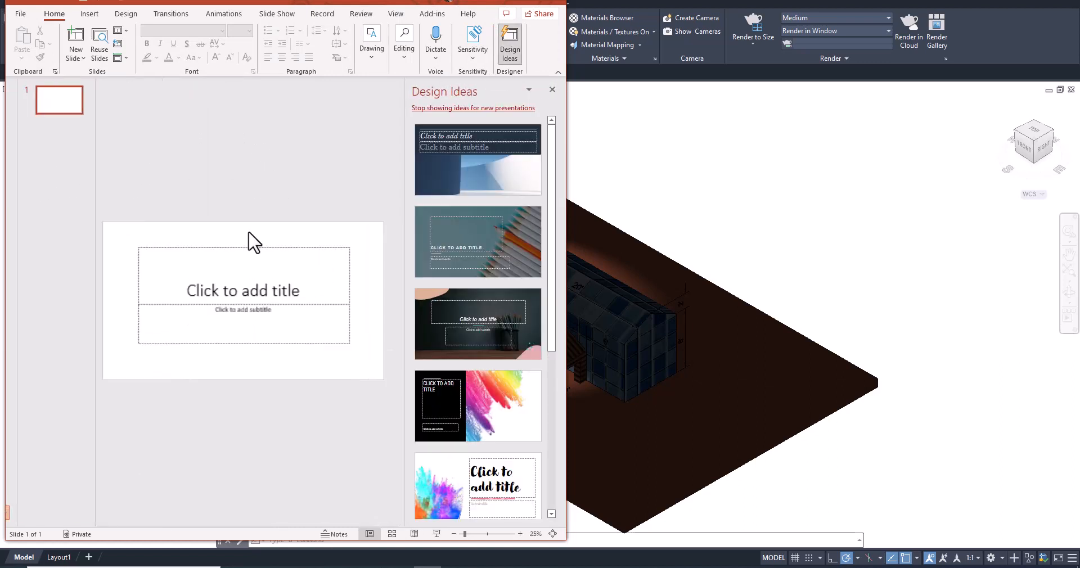
{"action": "left_click", "coordinate": [552, 89]}
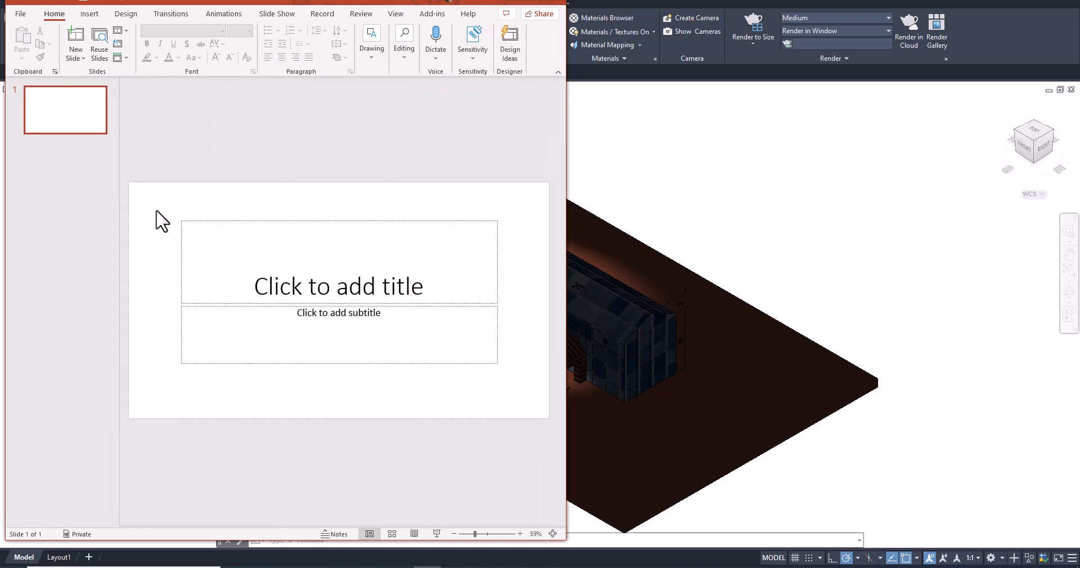
{"action": "left_click_drag", "start_coordinate": [158, 196], "coordinate": [524, 393]}
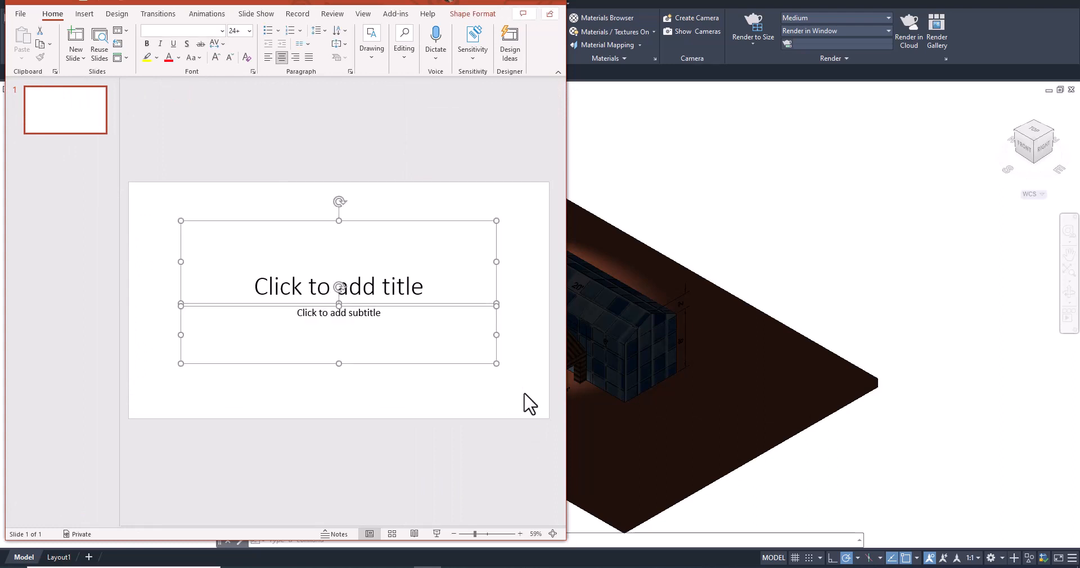
{"action": "key", "text": "Delete"}
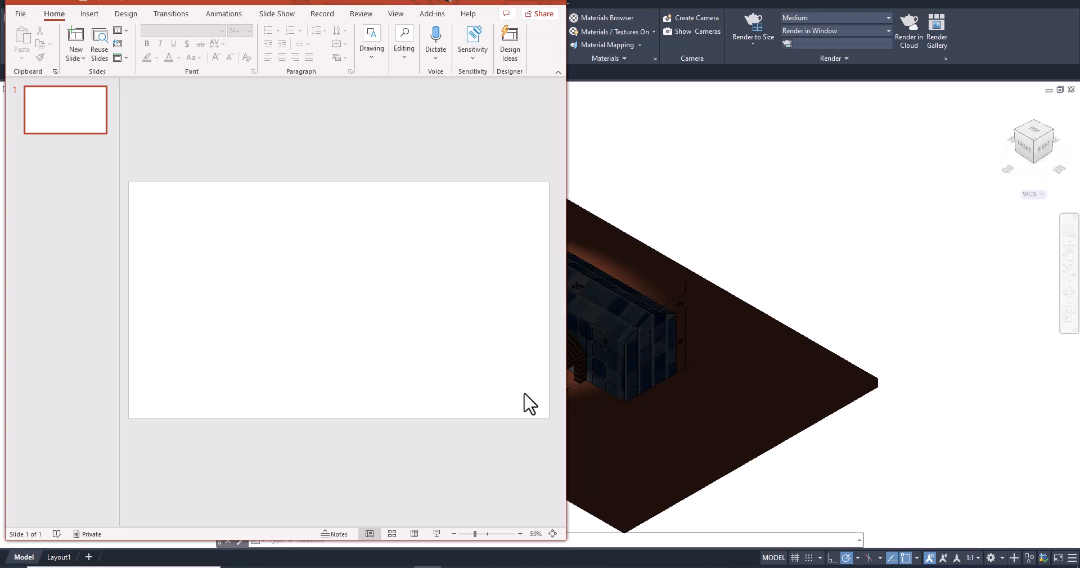
Insert a screen clipping of the AutoCAD viewport showing the lit house, slab and spotlight cone, and dismiss the design suggestions.
{"action": "left_click", "coordinate": [91, 13]}
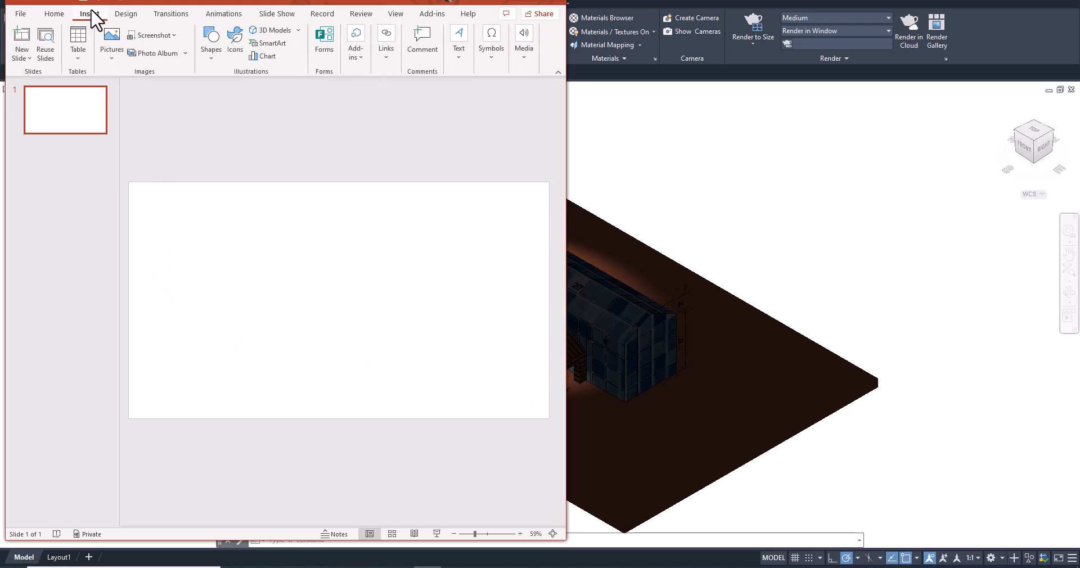
{"action": "left_click", "coordinate": [172, 32]}
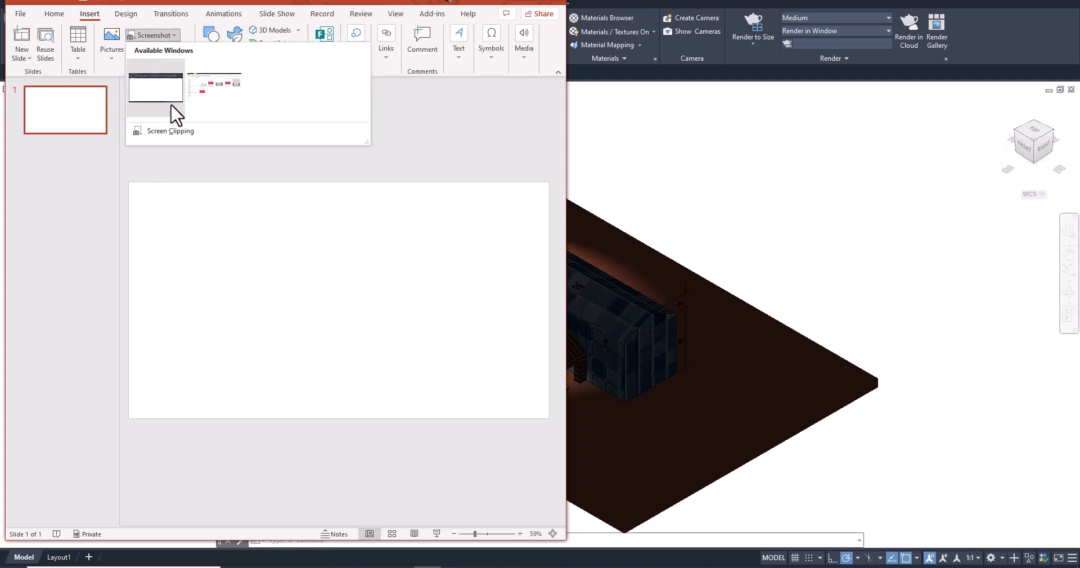
{"action": "left_click", "coordinate": [181, 133]}
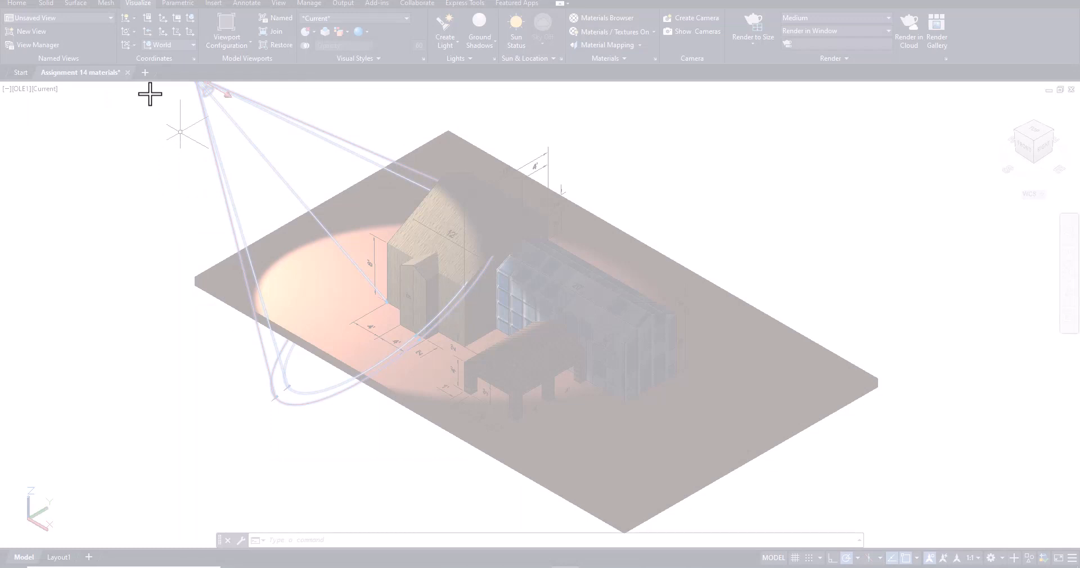
{"action": "left_click_drag", "start_coordinate": [152, 87], "coordinate": [808, 455]}
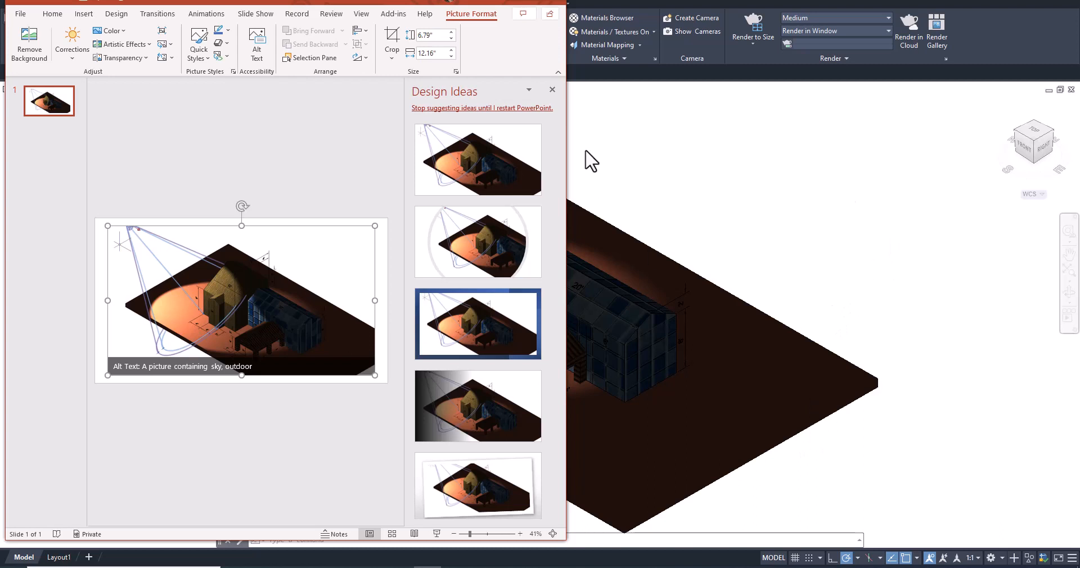
{"action": "left_click", "coordinate": [552, 90]}
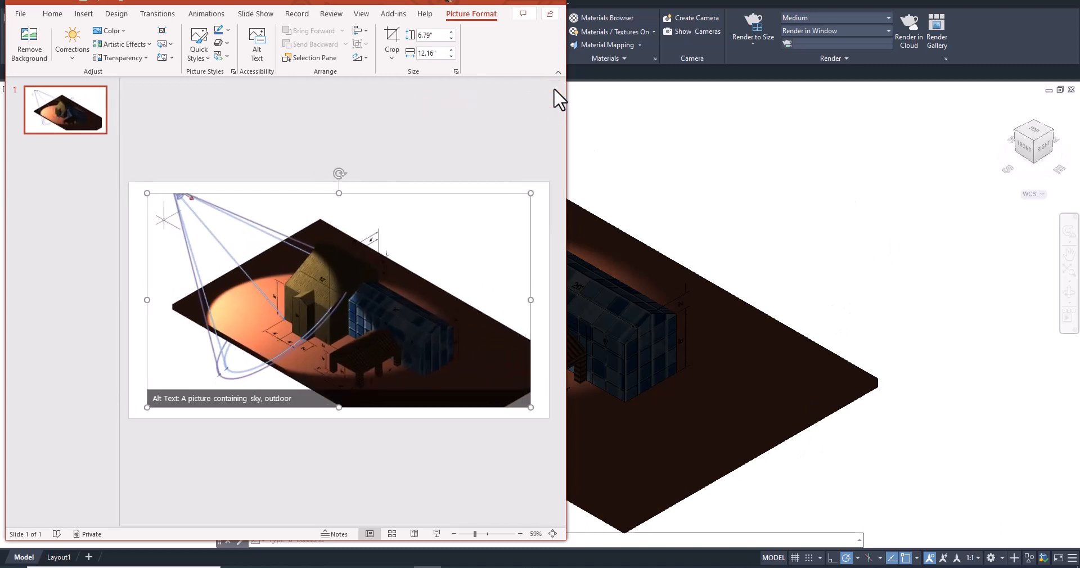
{"action": "left_click", "coordinate": [428, 121]}
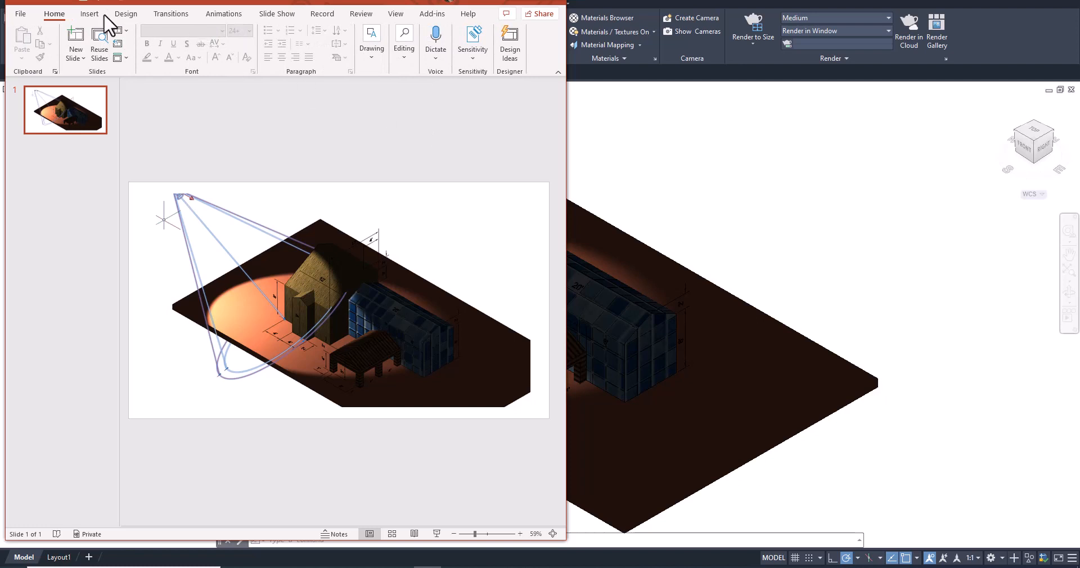
Add a text box in the slide's upper-right area reading "ASSIGNMENT 14" with "STUDENT NAME" on a second line.
{"action": "left_click", "coordinate": [89, 14]}
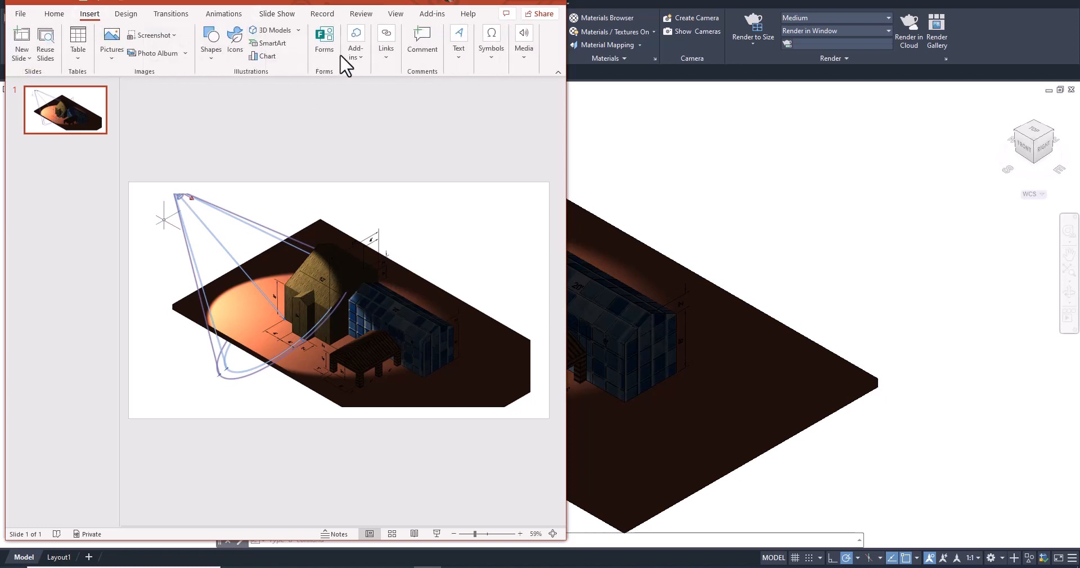
{"action": "left_click", "coordinate": [461, 57]}
{"action": "left_click", "coordinate": [282, 89]}
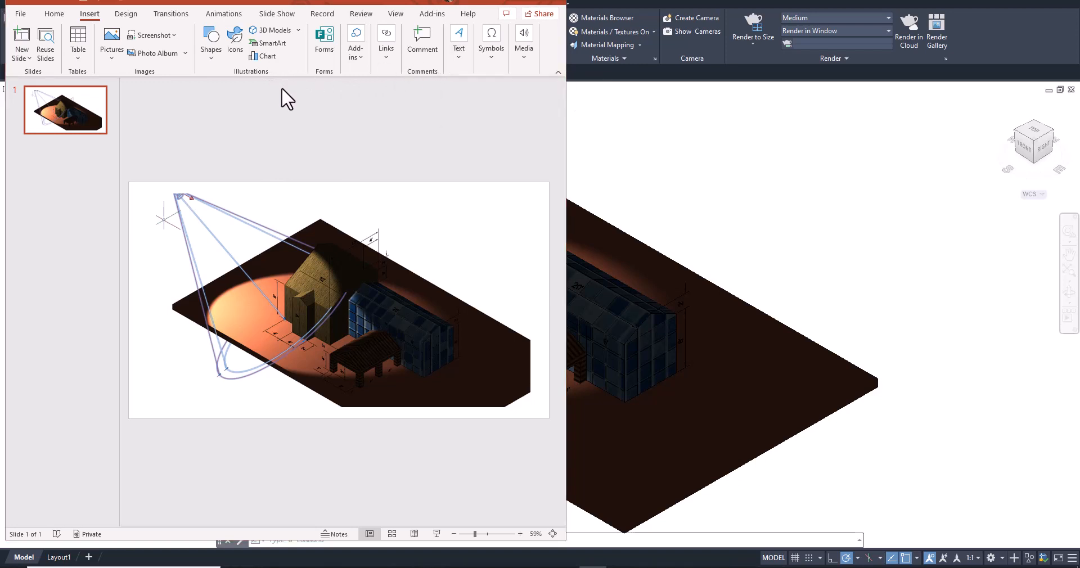
{"action": "left_click", "coordinate": [458, 56]}
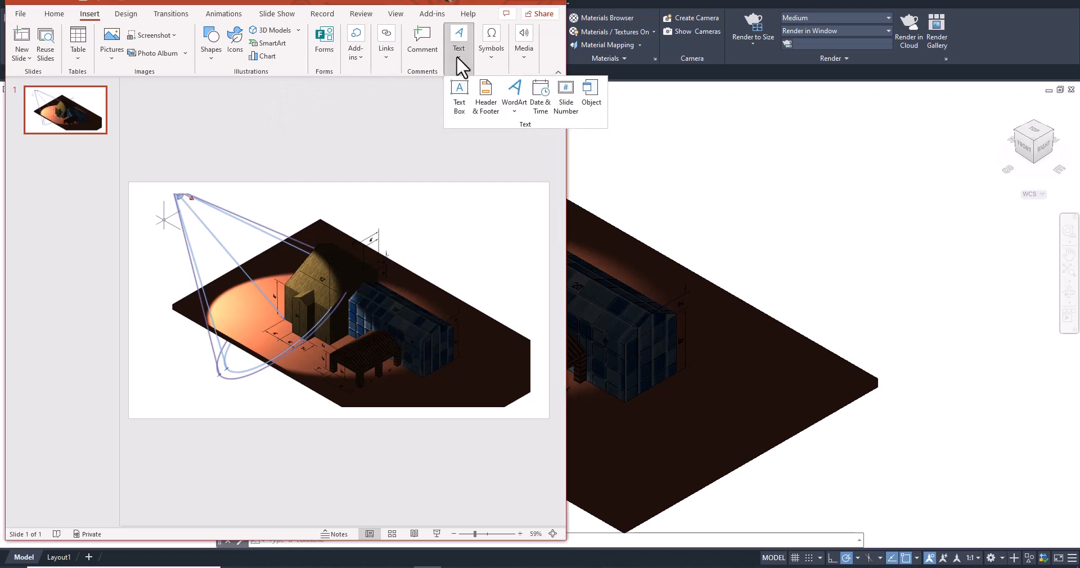
{"action": "left_click", "coordinate": [461, 90]}
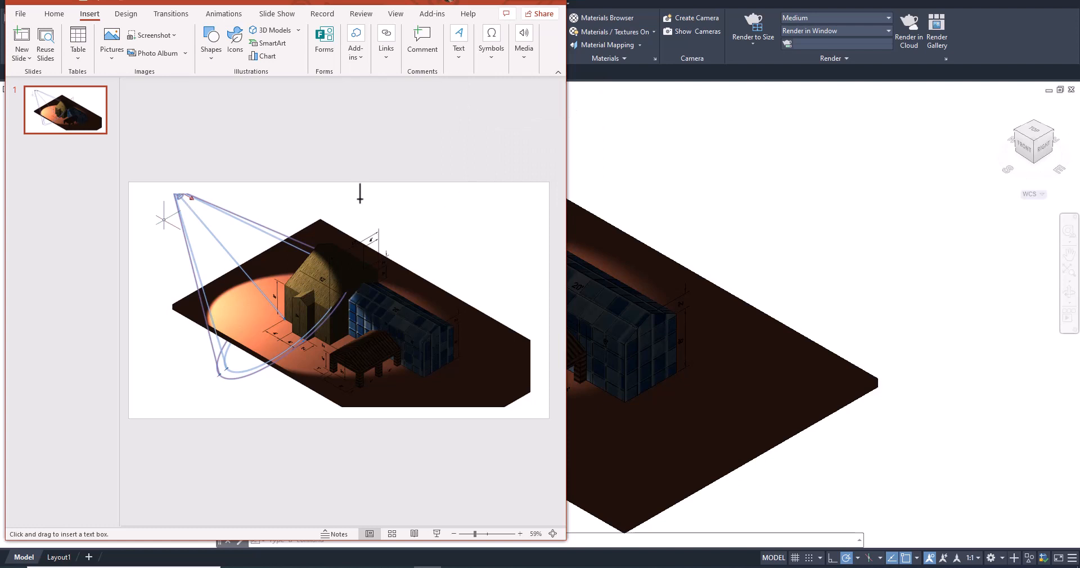
{"action": "left_click_drag", "start_coordinate": [360, 198], "coordinate": [532, 219]}
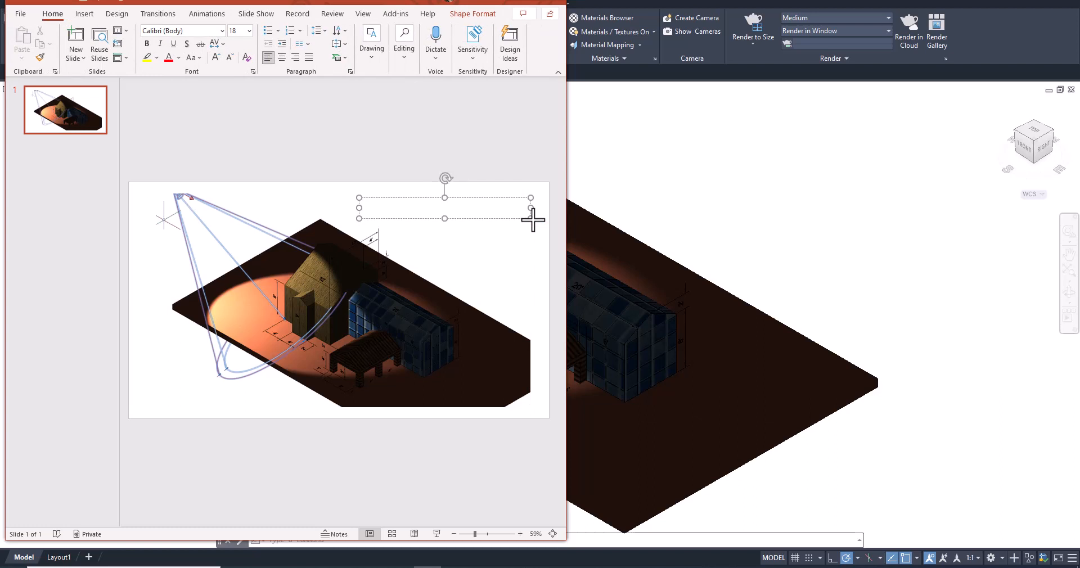
{"action": "type", "text": "A"}
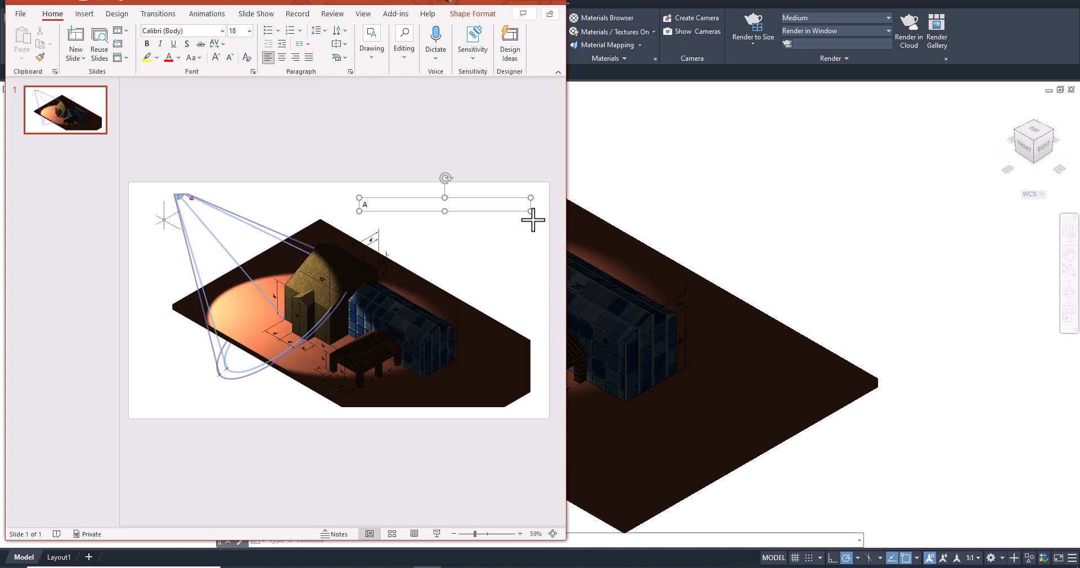
{"action": "type", "text": "SSIGNMENT 14"}
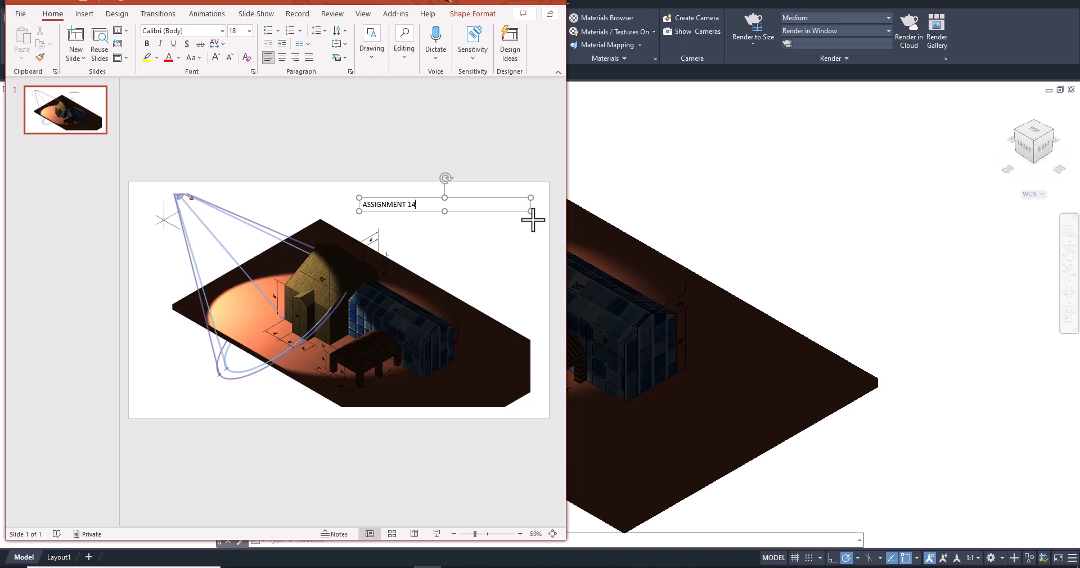
{"action": "type", "text": " STUDENT NAME"}
{"action": "key", "text": "Return"}
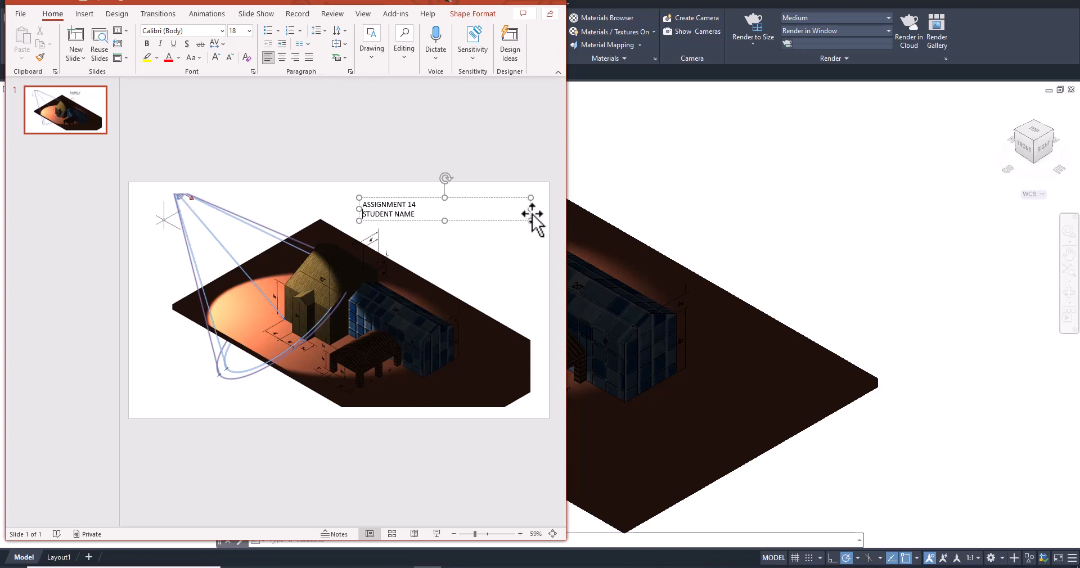
Narrow the text box, shift it toward the slide's right edge, and underline "ASSIGNMENT 14".
{"action": "left_click_drag", "start_coordinate": [531, 209], "coordinate": [504, 207]}
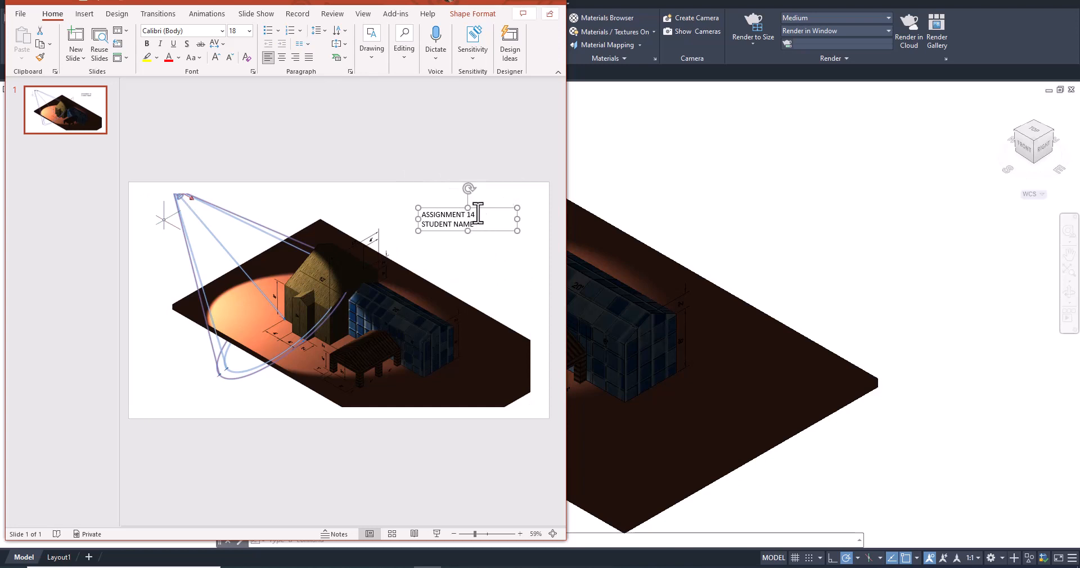
{"action": "left_click_drag", "start_coordinate": [477, 215], "coordinate": [425, 213]}
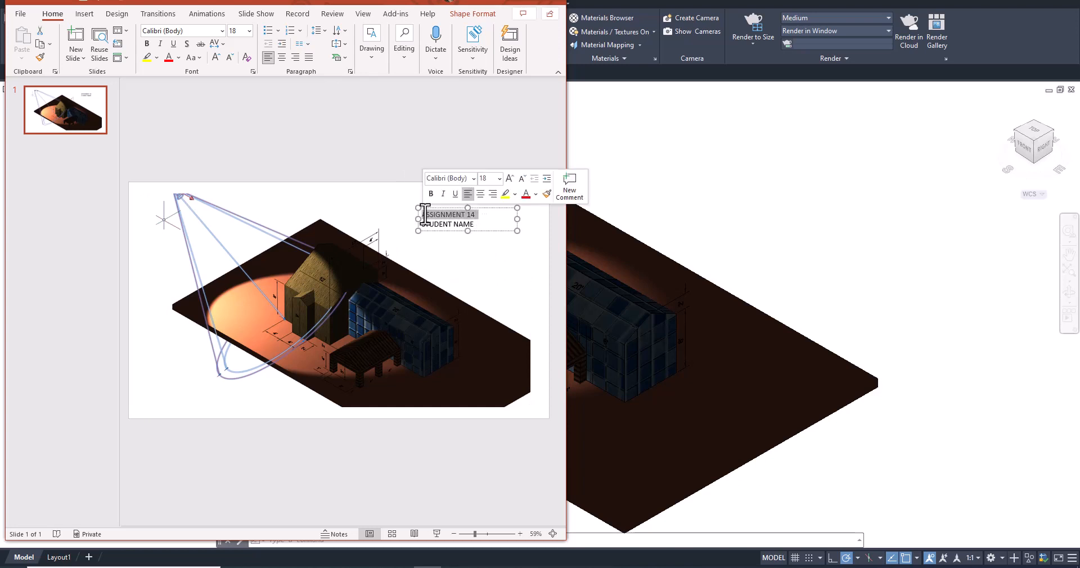
{"action": "left_click", "coordinate": [454, 194]}
{"action": "left_click", "coordinate": [480, 264]}
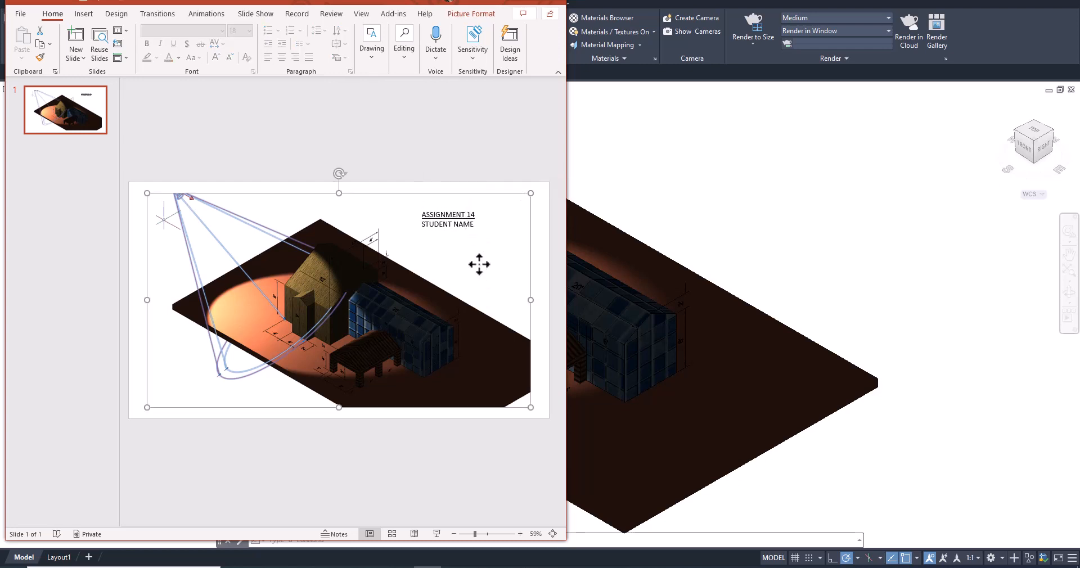
{"action": "left_click", "coordinate": [432, 473]}
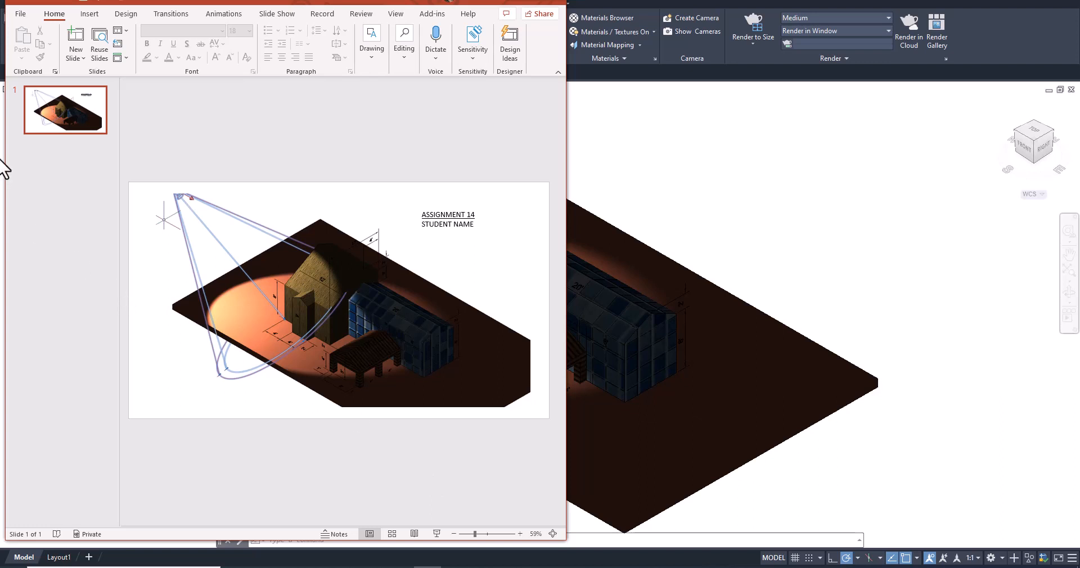
{"action": "left_click", "coordinate": [93, 12]}
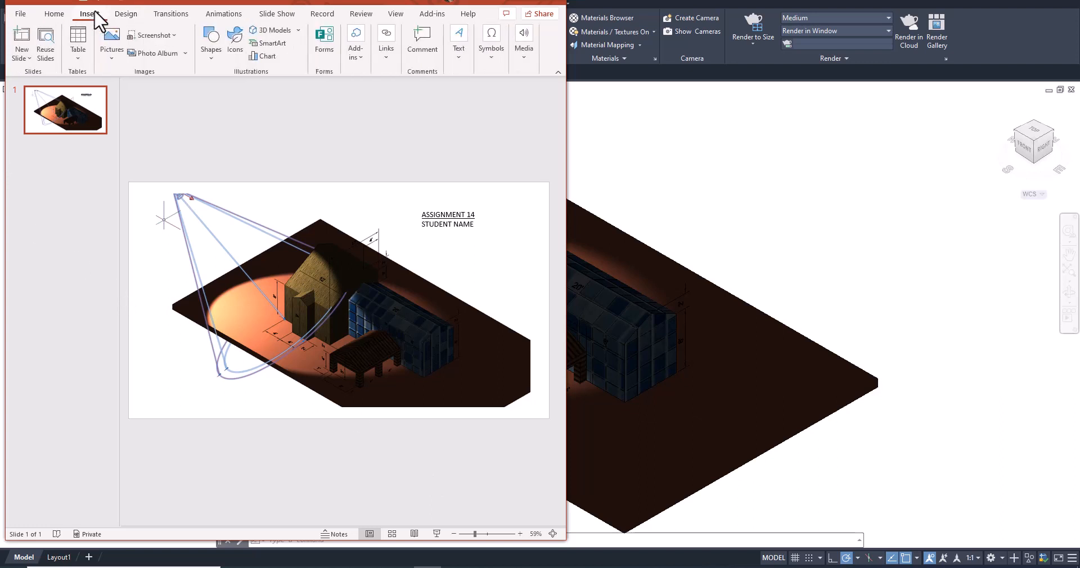
{"action": "left_click", "coordinate": [174, 35]}
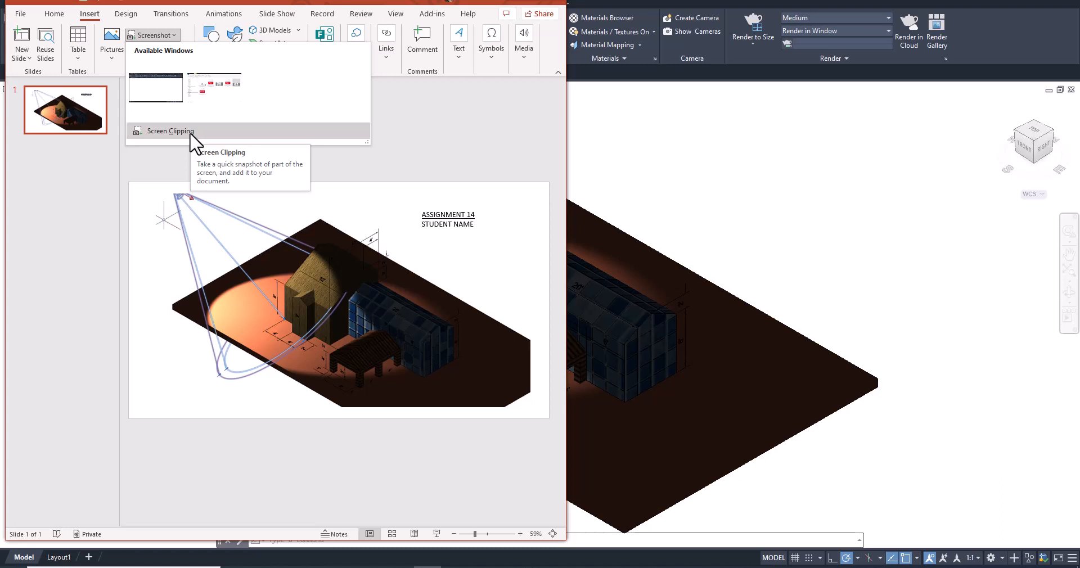
{"action": "left_click", "coordinate": [44, 186]}
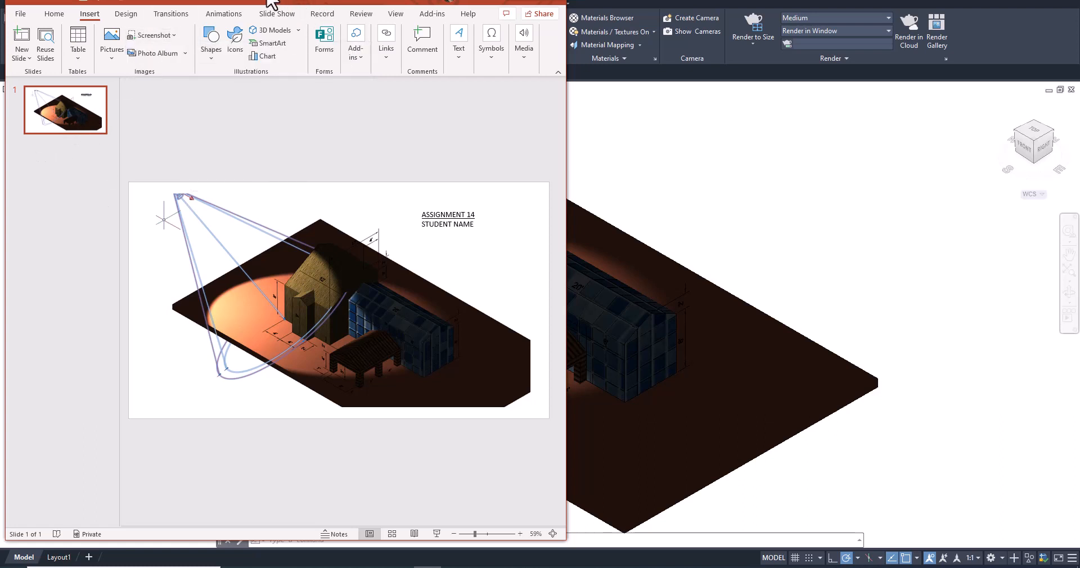
Save the presentation in Documents as "Assignment 14 Materials" in PowerPoint Presentation (*.pptx) format, and switch back to AutoCAD.
{"action": "left_click", "coordinate": [20, 14]}
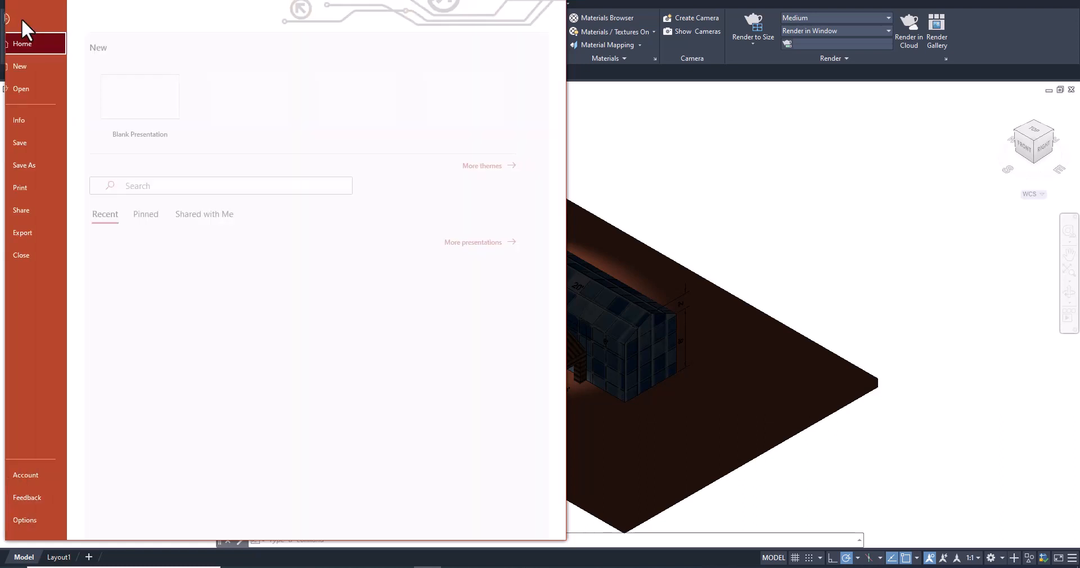
{"action": "left_click", "coordinate": [57, 160]}
{"action": "left_click", "coordinate": [61, 142]}
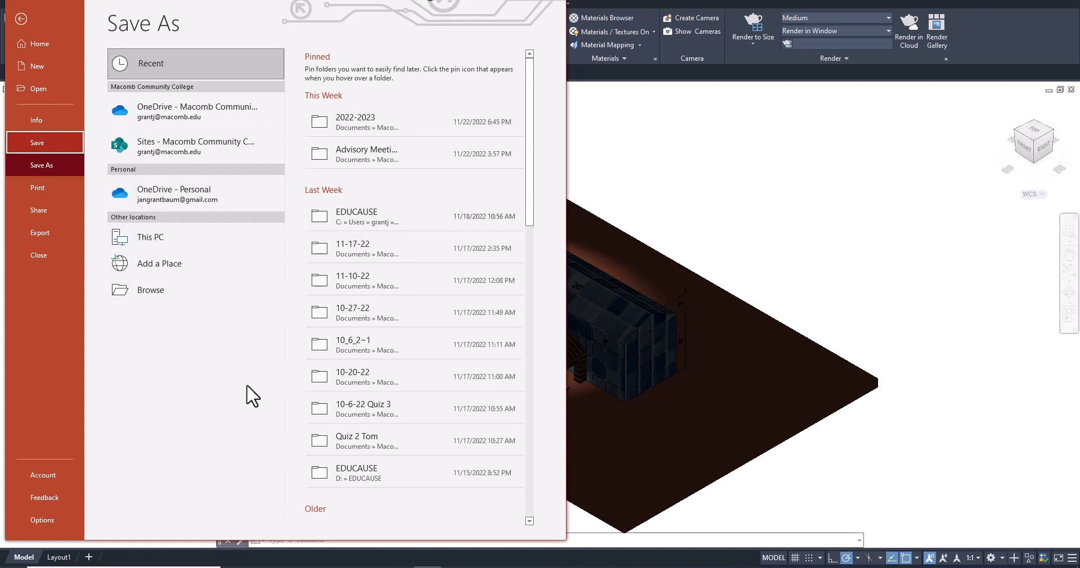
{"action": "left_click", "coordinate": [166, 291]}
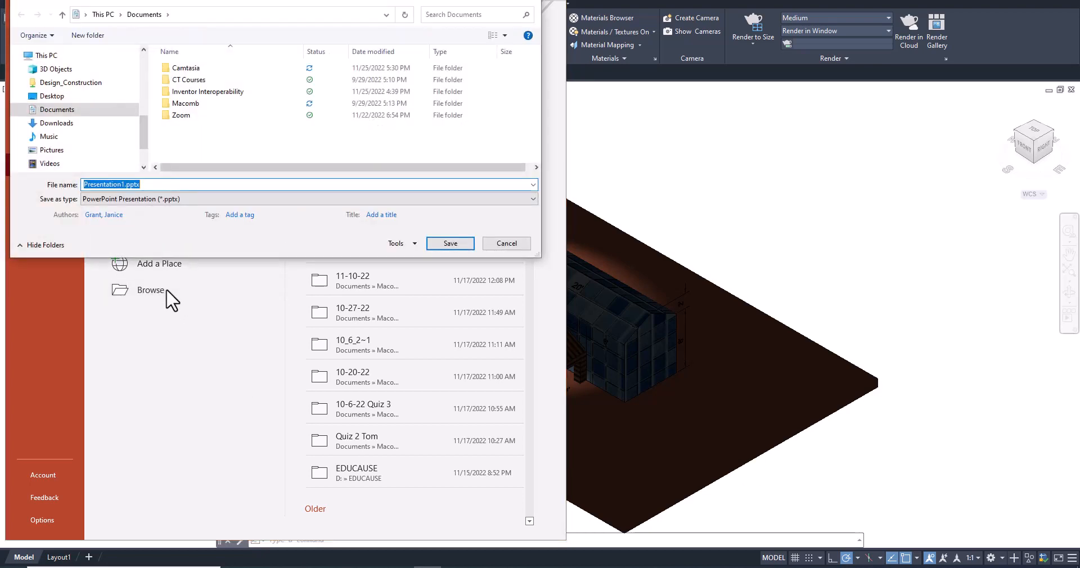
{"action": "type", "text": "A"}
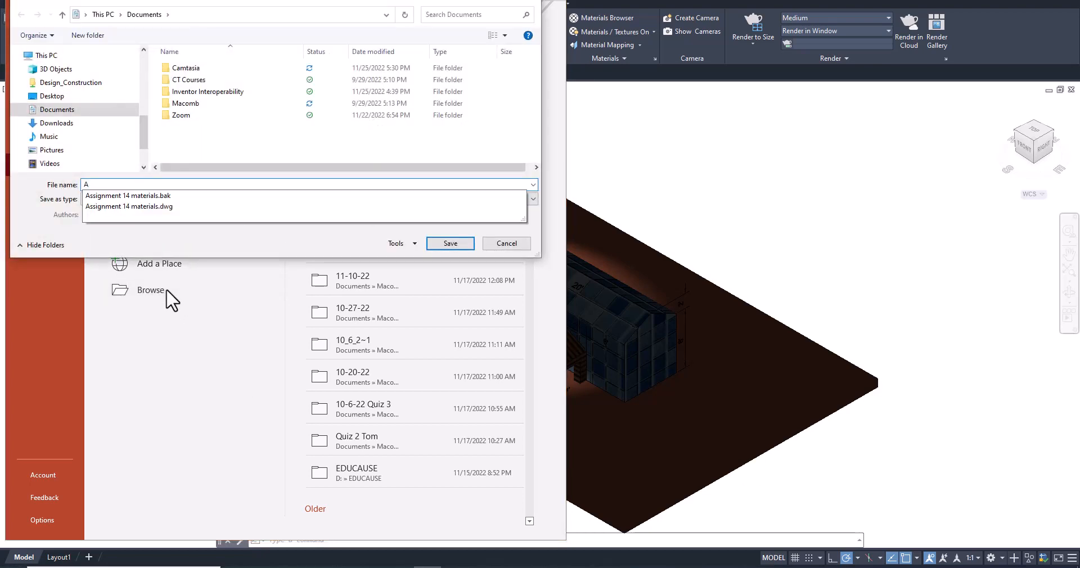
{"action": "type", "text": "ssignment"}
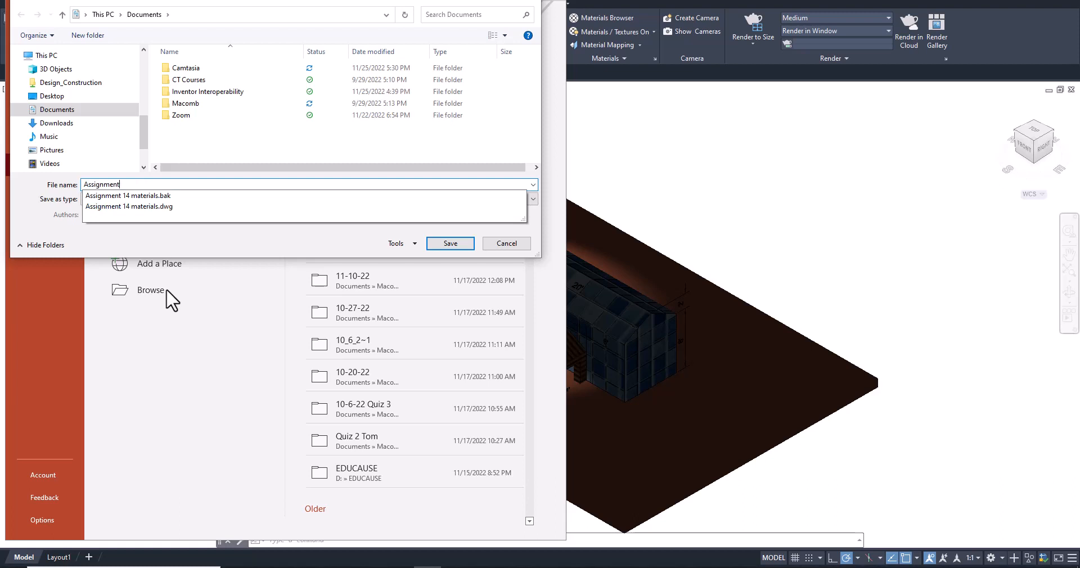
{"action": "type", "text": " 14 Materials"}
{"action": "left_click", "coordinate": [460, 244]}
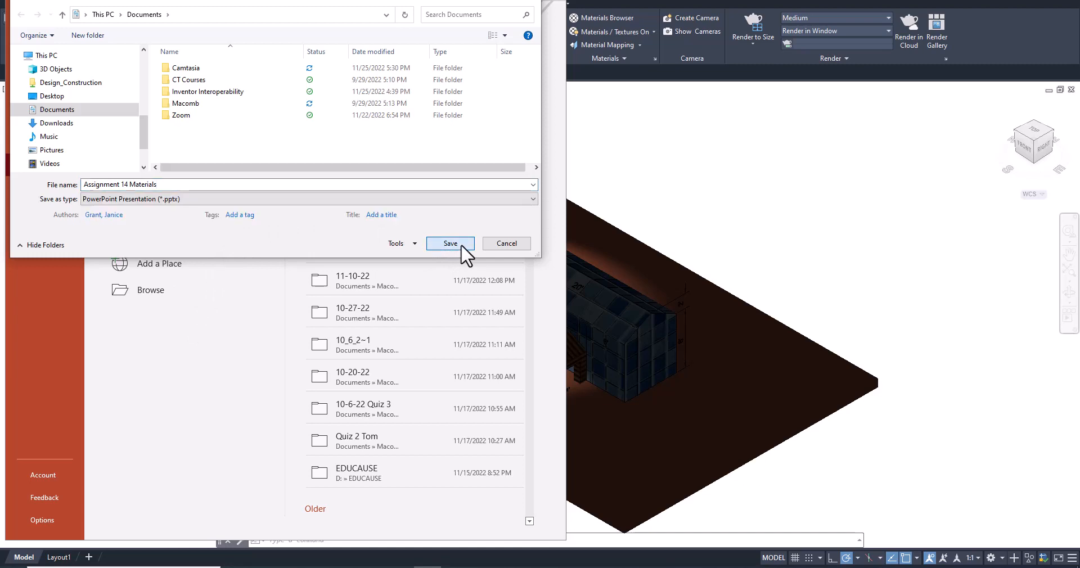
{"action": "left_click", "coordinate": [450, 243]}
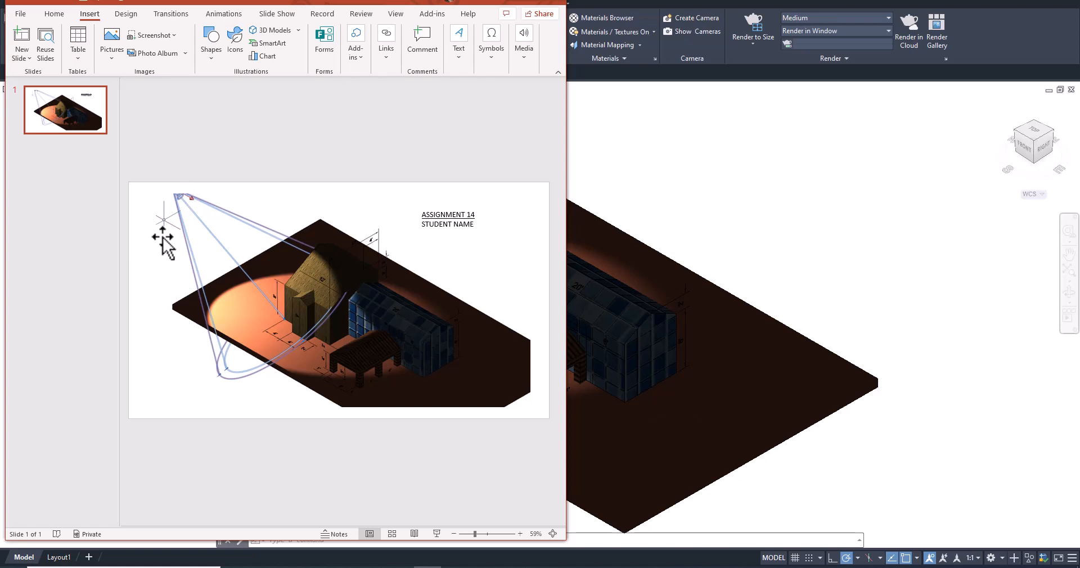
{"action": "left_click", "coordinate": [504, 4]}
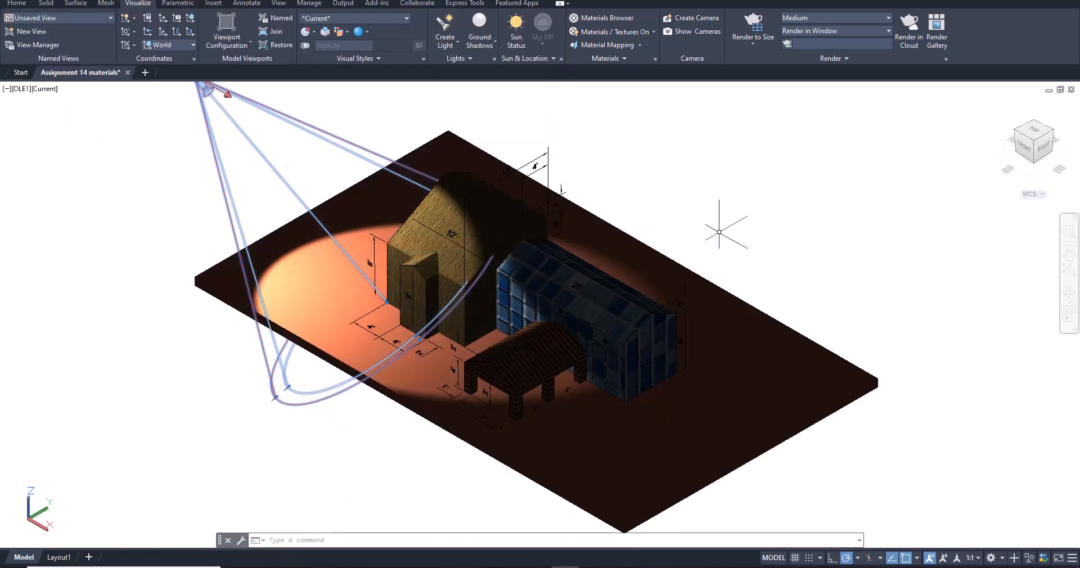